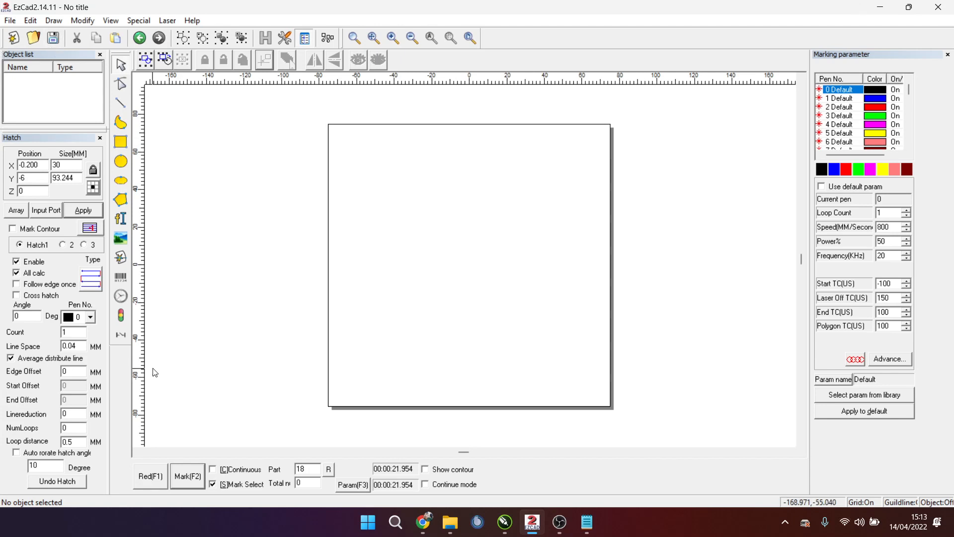
# Step: Draw a 20 by 20 mm square and centre it at the origin of the work area
pyautogui.click(127, 144)
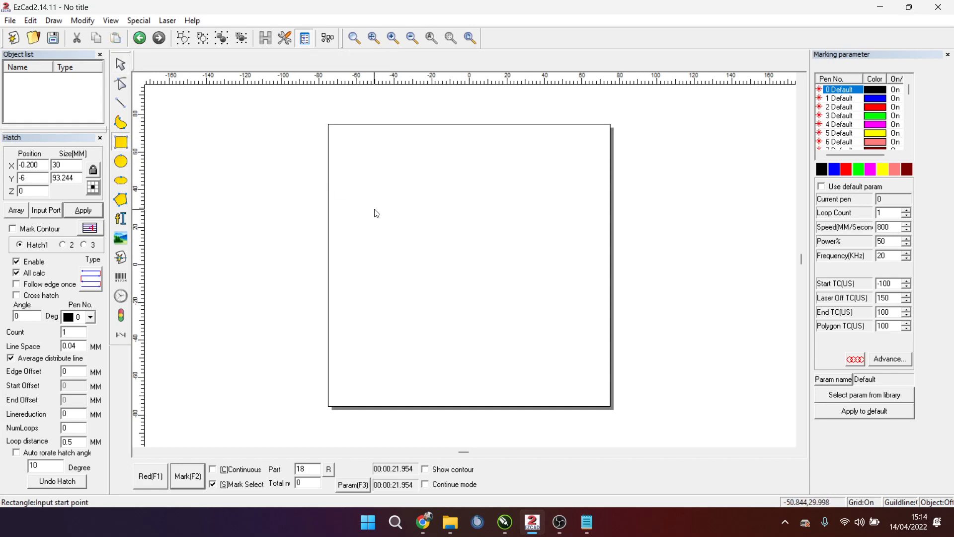
pyautogui.moveTo(376, 209); pyautogui.dragTo(413, 245)
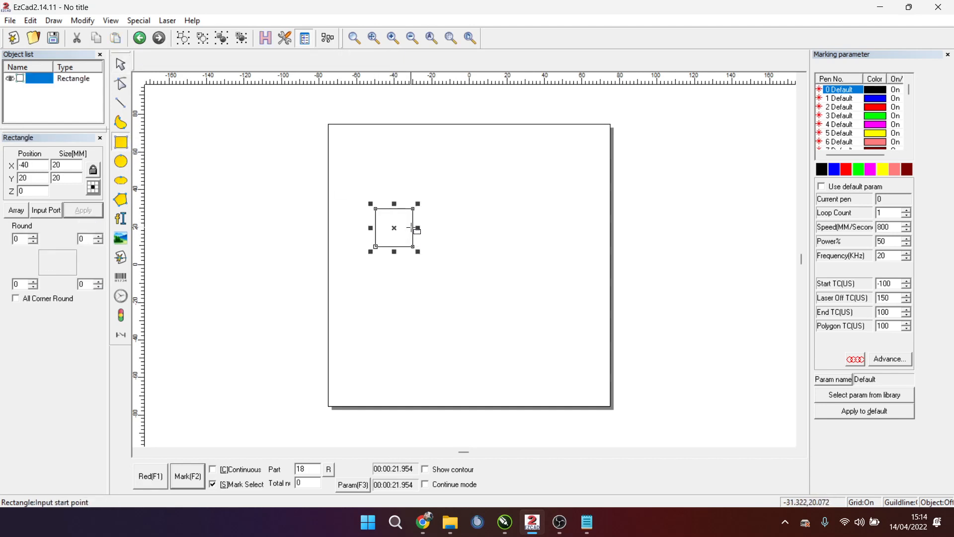
pyautogui.click(120, 64)
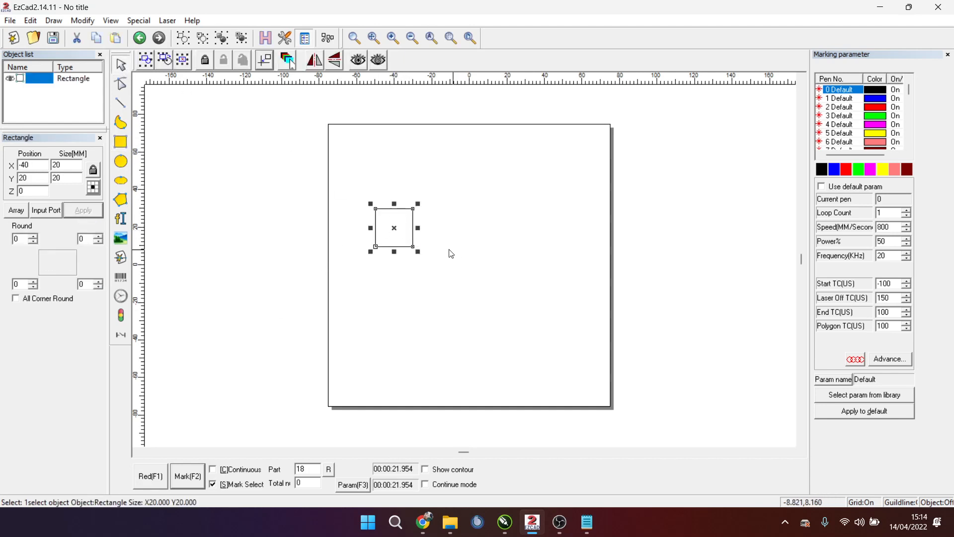
pyautogui.scroll(-1, 398, 234)
pyautogui.scroll(2, 398, 234)
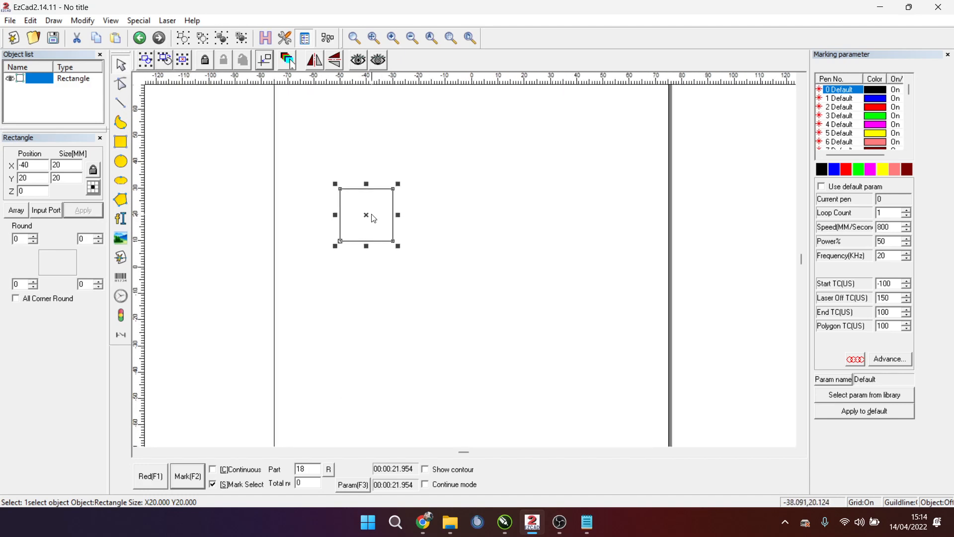
pyautogui.moveTo(373, 215); pyautogui.dragTo(439, 268)
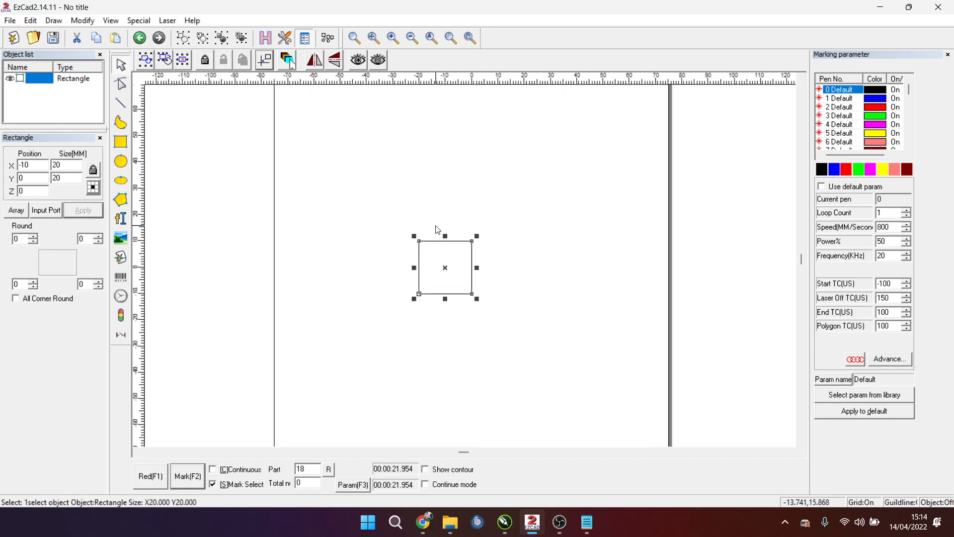
pyautogui.press('F8')
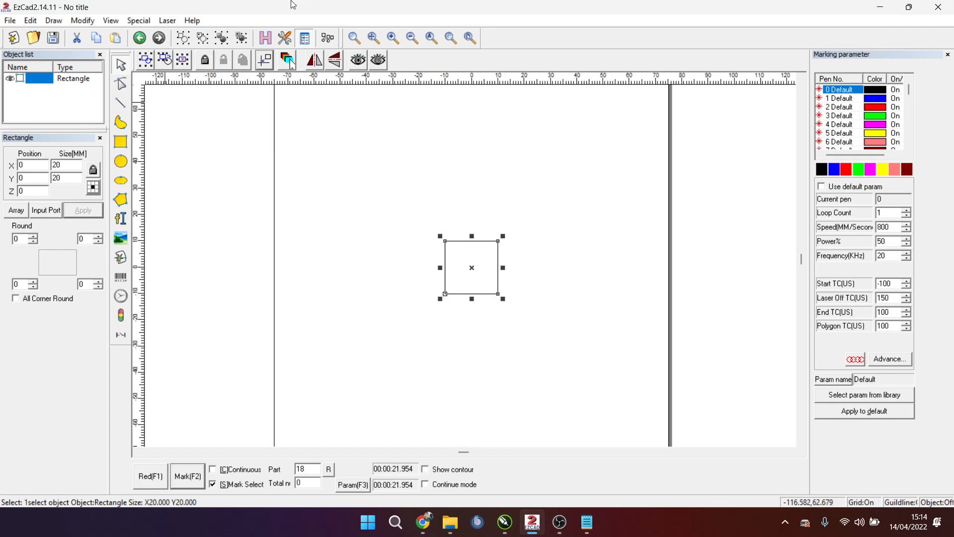
# Step: Open the Hatch settings for the square and look through the Hatch 1, 2 and 3 option sets
pyautogui.click(265, 37)
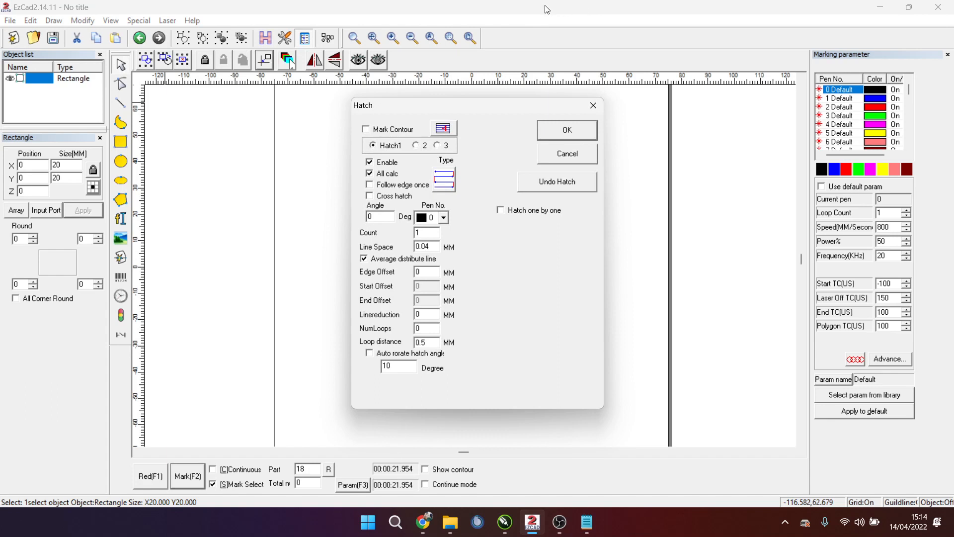
pyautogui.click(416, 145)
pyautogui.click(441, 146)
pyautogui.click(399, 147)
pyautogui.click(416, 145)
pyautogui.click(437, 145)
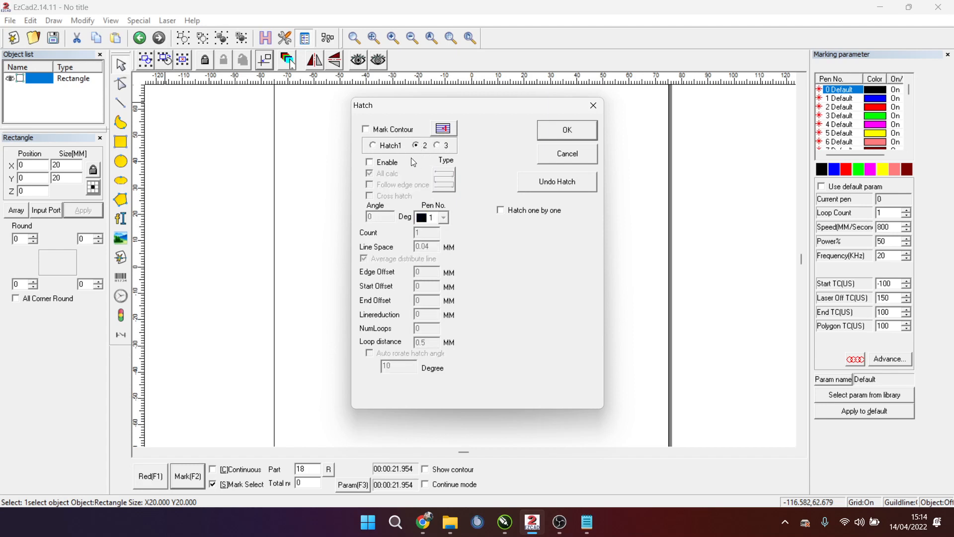
# Step: With Hatch 1 selected, switch the contour marking order and turn off Mark Contour
pyautogui.click(387, 148)
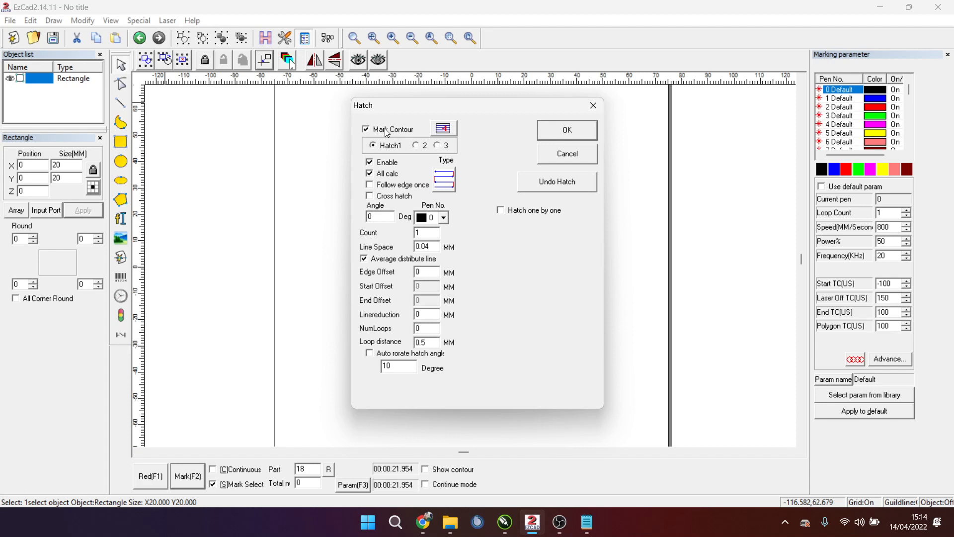
pyautogui.click(442, 133)
pyautogui.click(376, 134)
# Step: Cycle through the available Hatch 1 fill types, including the ring and back-and-forth line patterns
pyautogui.click(445, 182)
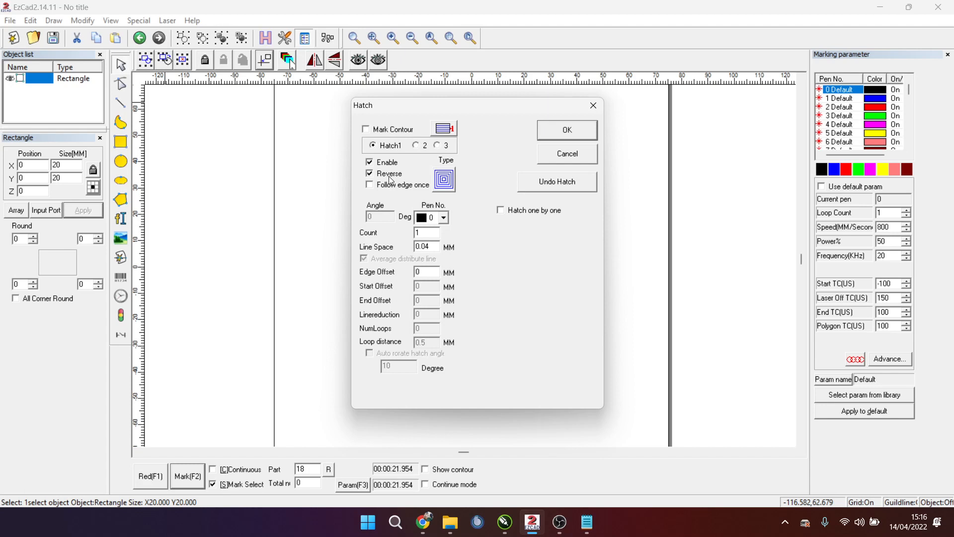
pyautogui.click(451, 182)
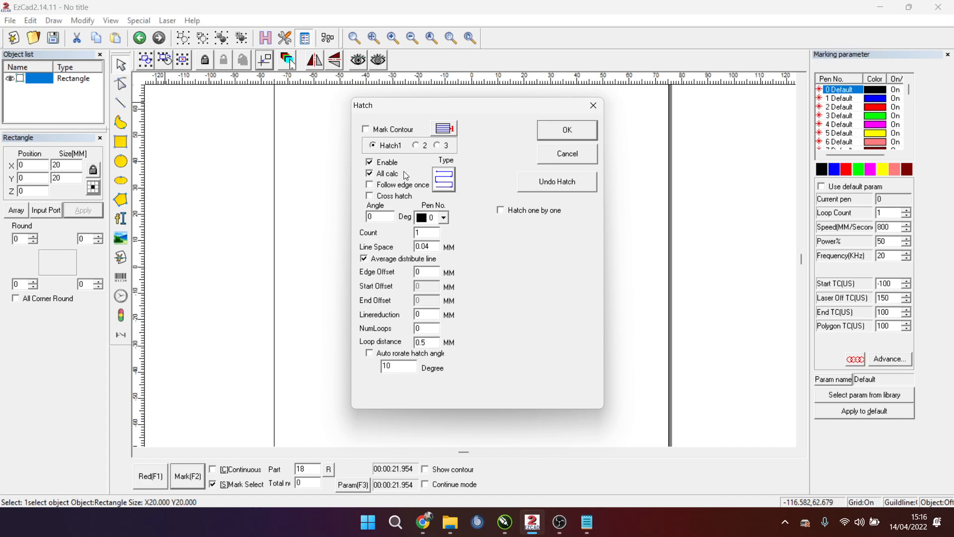
pyautogui.click(447, 189)
pyautogui.click(452, 191)
pyautogui.click(441, 189)
pyautogui.click(442, 189)
pyautogui.click(441, 189)
# Step: Enable Cross hatch and set the Hatch 1 angle to 90 degrees
pyautogui.click(391, 199)
pyautogui.press('Tab')
pyautogui.write('90')
# Step: Change the Hatch 1 fill type to the concentric ring pattern
pyautogui.click(444, 186)
pyautogui.click(444, 186)
pyautogui.click(444, 186)
pyautogui.click(444, 187)
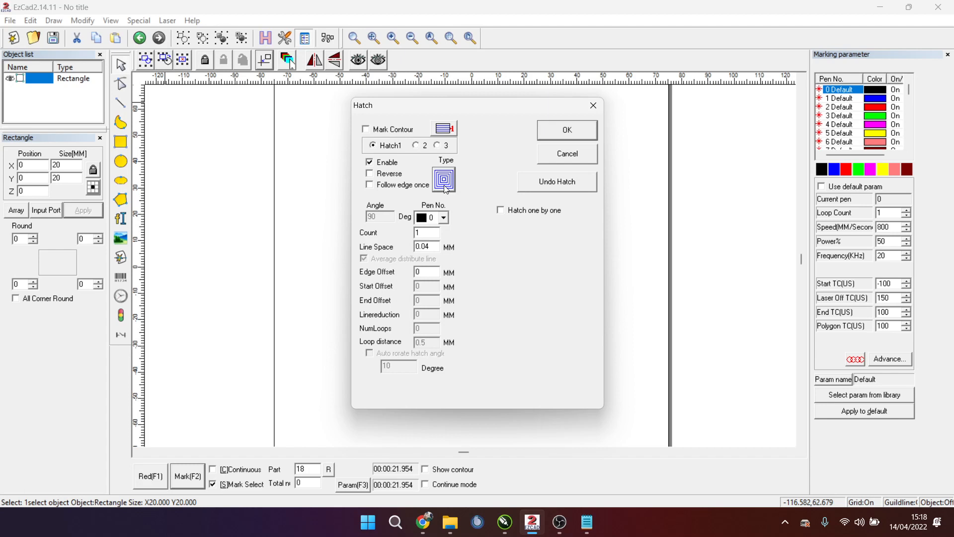
# Step: Examine the hatch Count value, the available pen numbers and the Hatch 3 options, and return to Hatch 1
pyautogui.moveTo(475, 107); pyautogui.dragTo(672, 108)
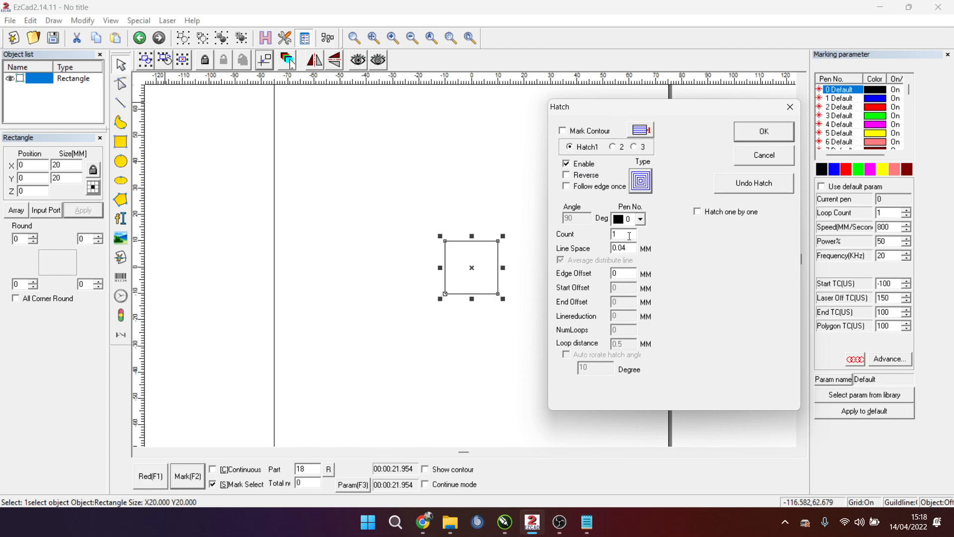
pyautogui.moveTo(642, 113); pyautogui.dragTo(470, 102)
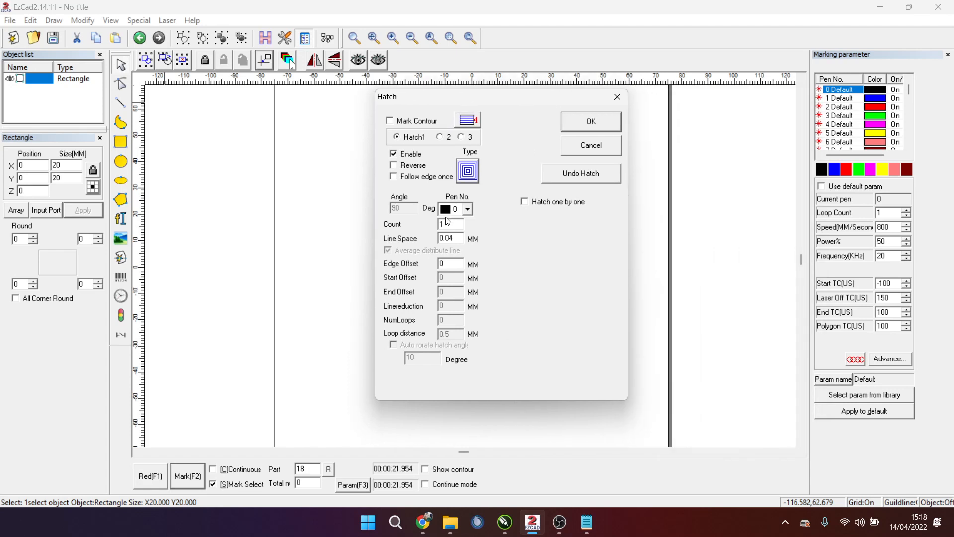
pyautogui.moveTo(444, 224); pyautogui.dragTo(434, 222)
pyautogui.click(468, 209)
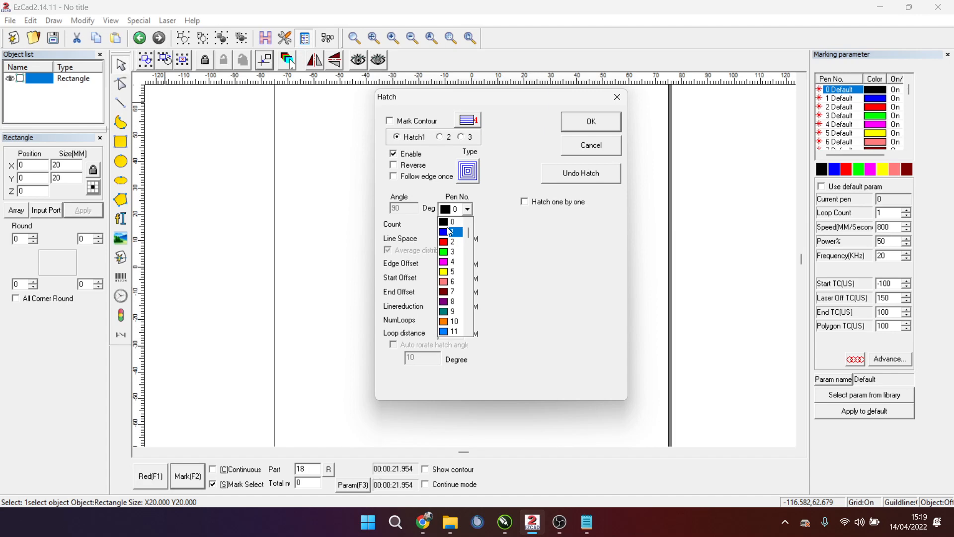
pyautogui.click(455, 201)
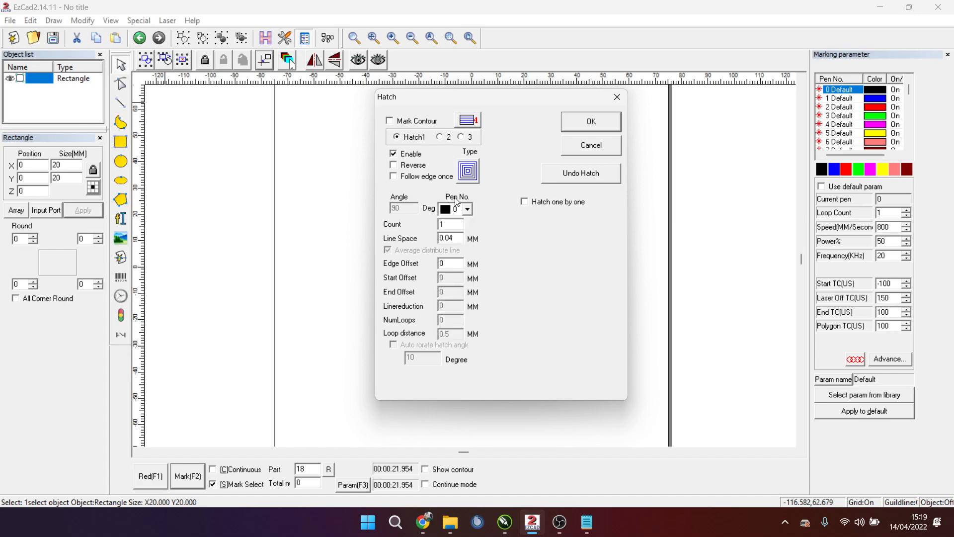
pyautogui.click(443, 134)
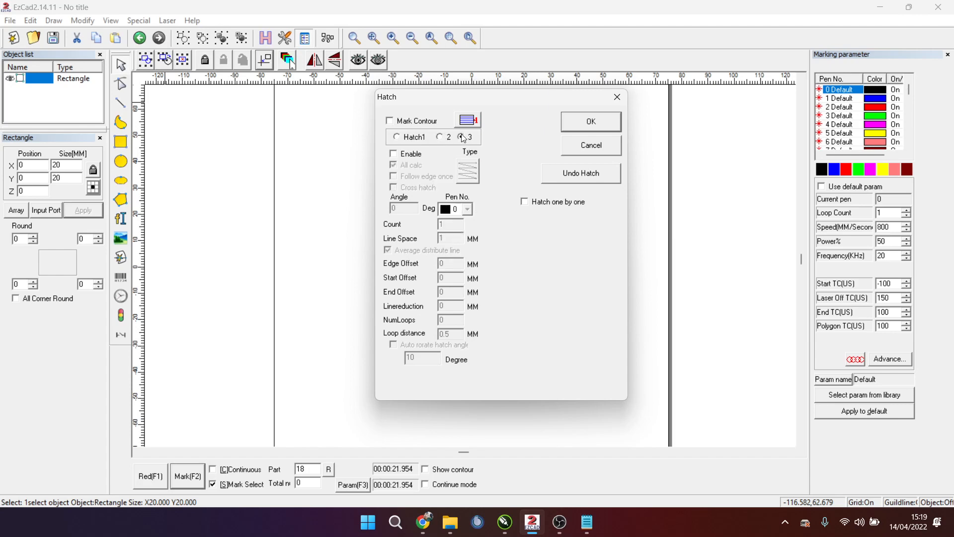
pyautogui.click(412, 139)
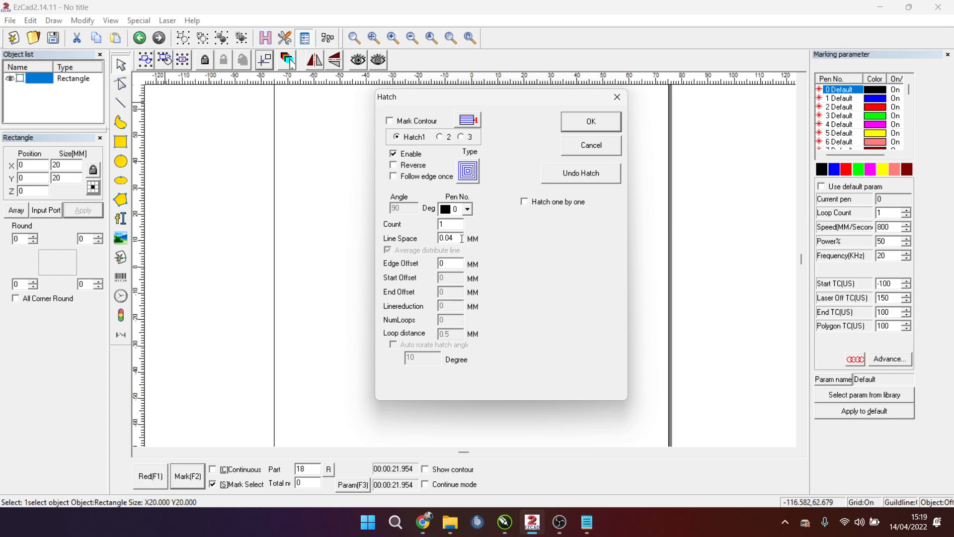
# Step: Hatch the square with the connected back-and-forth line type, a 2 mm line space and Cross hatch disabled
pyautogui.moveTo(461, 238); pyautogui.dragTo(369, 236)
pyautogui.click(470, 172)
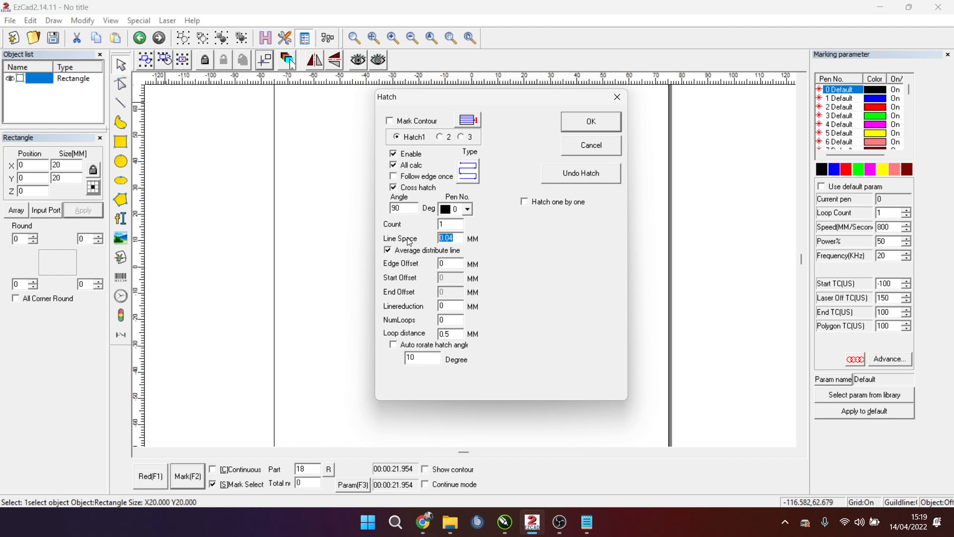
pyautogui.write('1')
pyautogui.press('BackSpace')
pyautogui.write('2')
pyautogui.doubleClick(444, 238)
pyautogui.click(395, 189)
pyautogui.click(579, 126)
# Step: Reduce the square's hatch line space to 1 mm and apply it
pyautogui.scroll(-1, 484, 277)
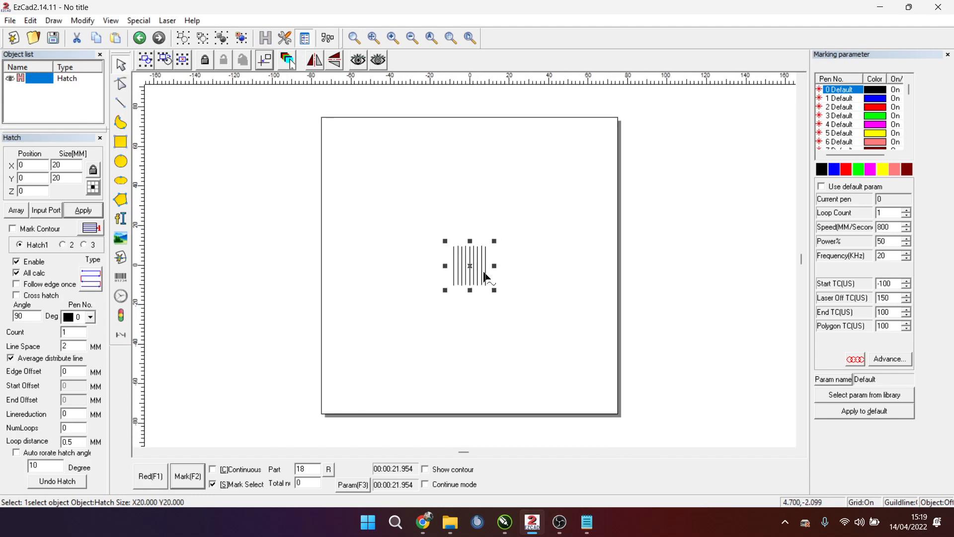
pyautogui.scroll(1, 484, 273)
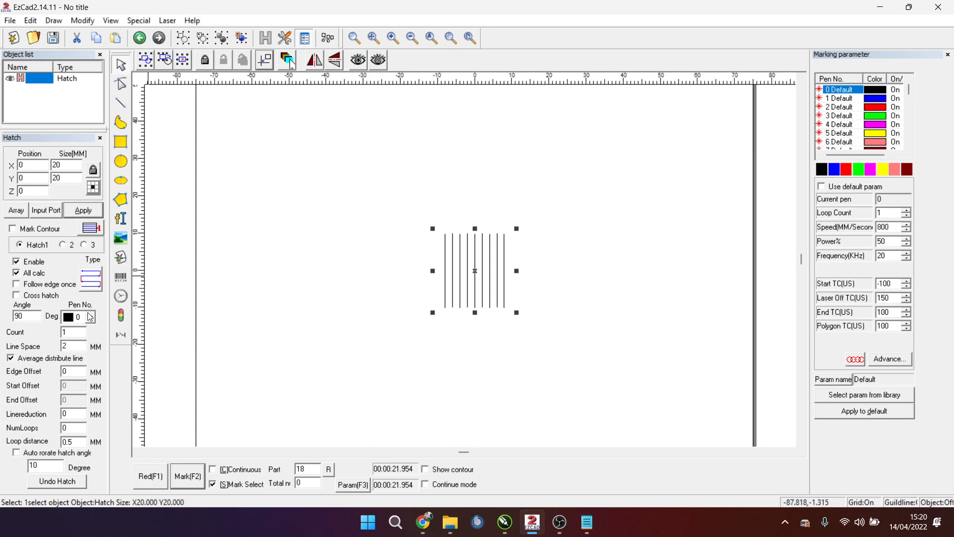
pyautogui.doubleClick(61, 345)
pyautogui.write('1')
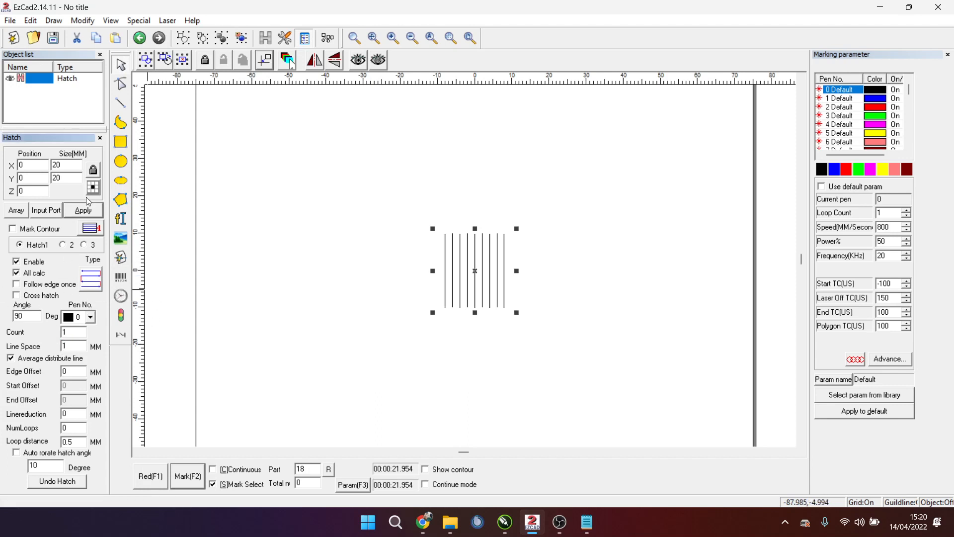
pyautogui.click(87, 216)
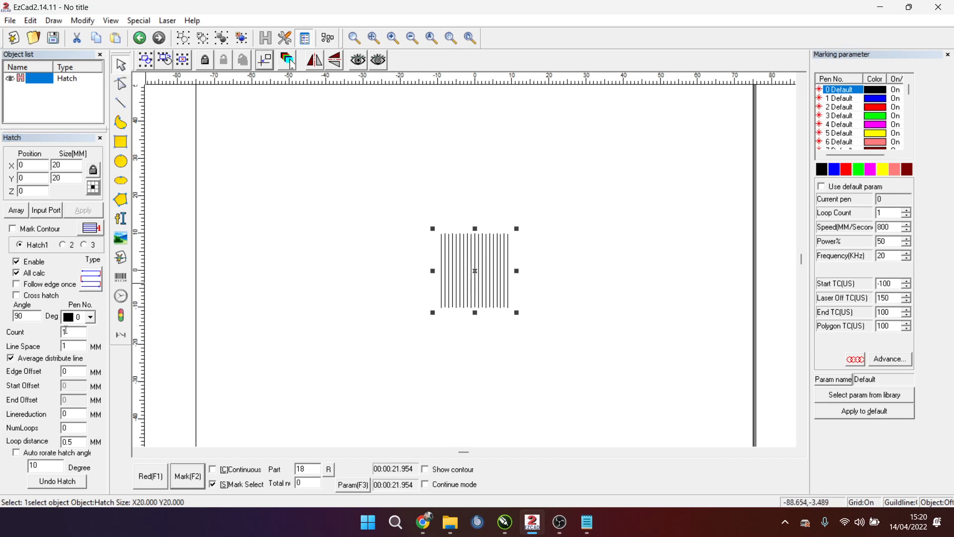
# Step: Set the square's hatch line space to 0.5 mm and apply it
pyautogui.click(73, 347)
pyautogui.press('BackSpace')
pyautogui.write('0.5')
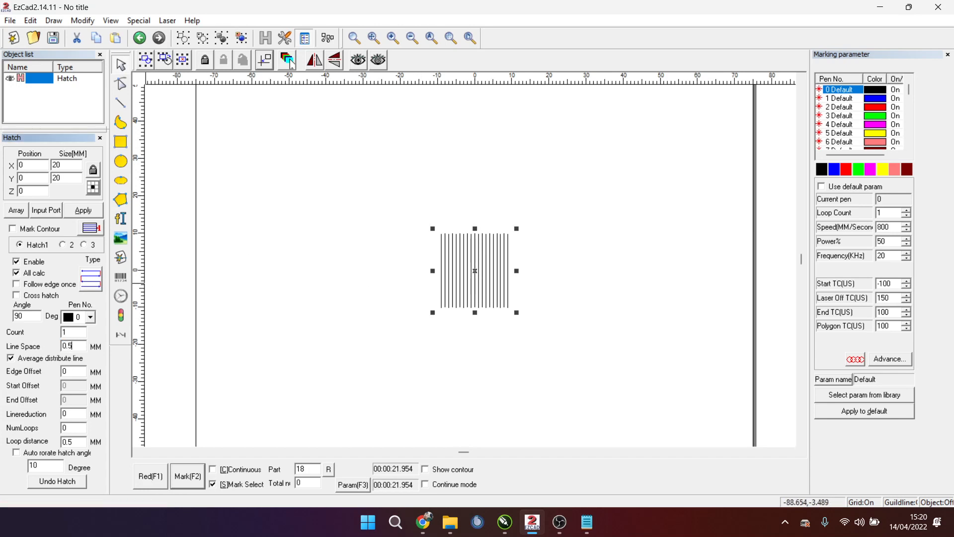
pyautogui.click(83, 210)
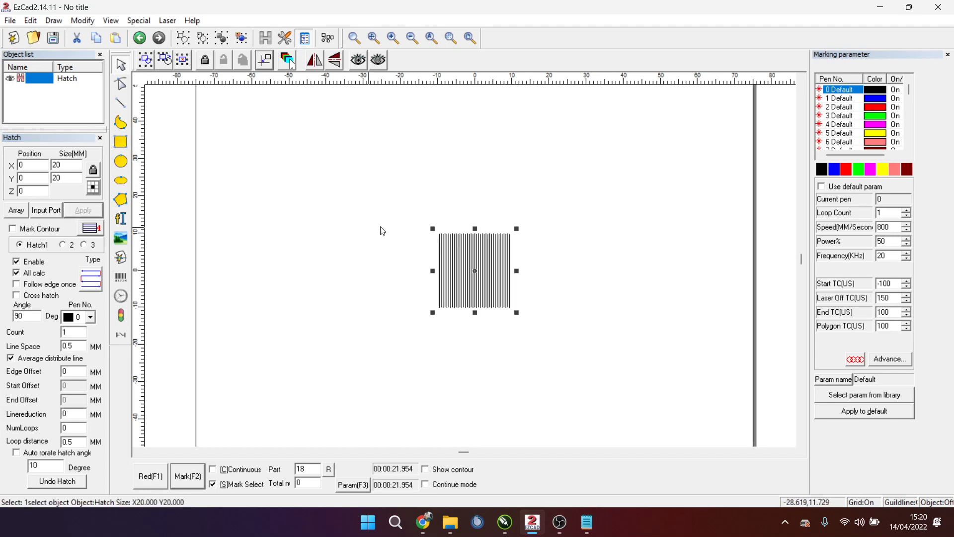
# Step: Set the hatch line space to 0.05 mm, apply it and inspect the dense fill lines up close
pyautogui.click(80, 349)
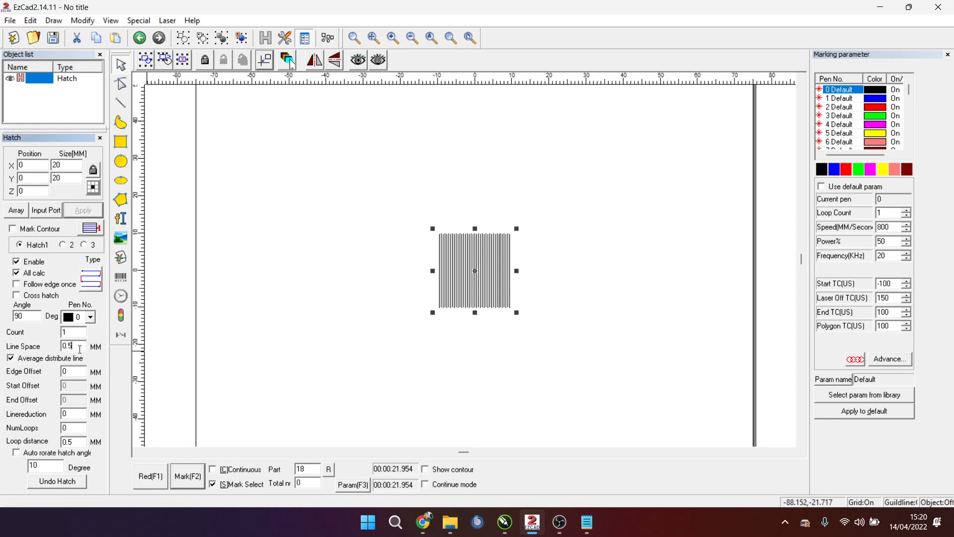
pyautogui.press('BackSpace')
pyautogui.write('05')
pyautogui.click(96, 216)
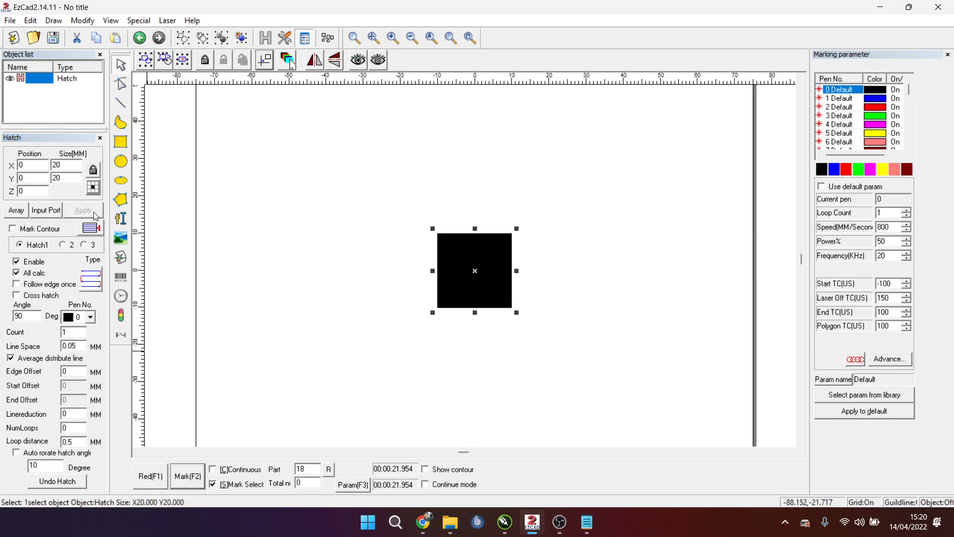
pyautogui.scroll(1, 479, 269)
pyautogui.scroll(5, 478, 269)
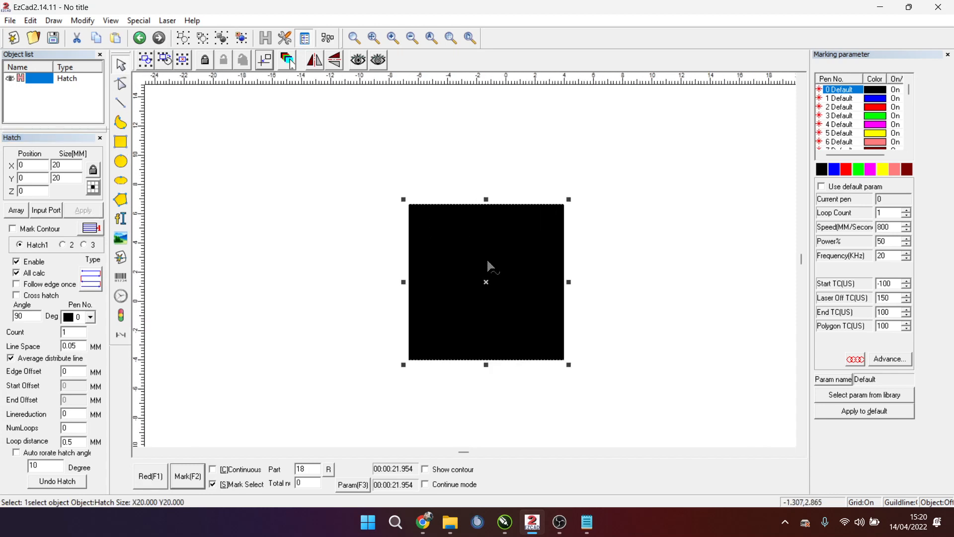
pyautogui.scroll(-3, 490, 268)
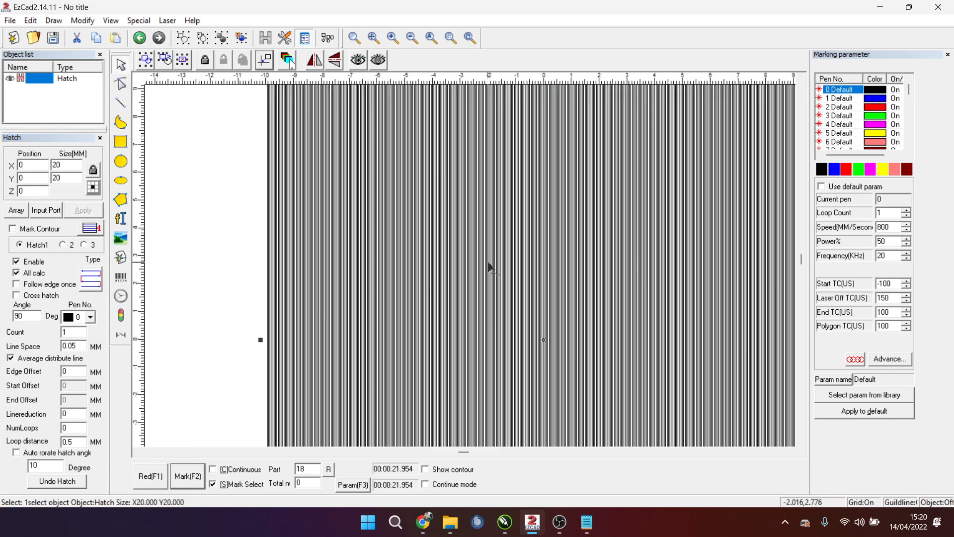
pyautogui.scroll(-1, 311, 302)
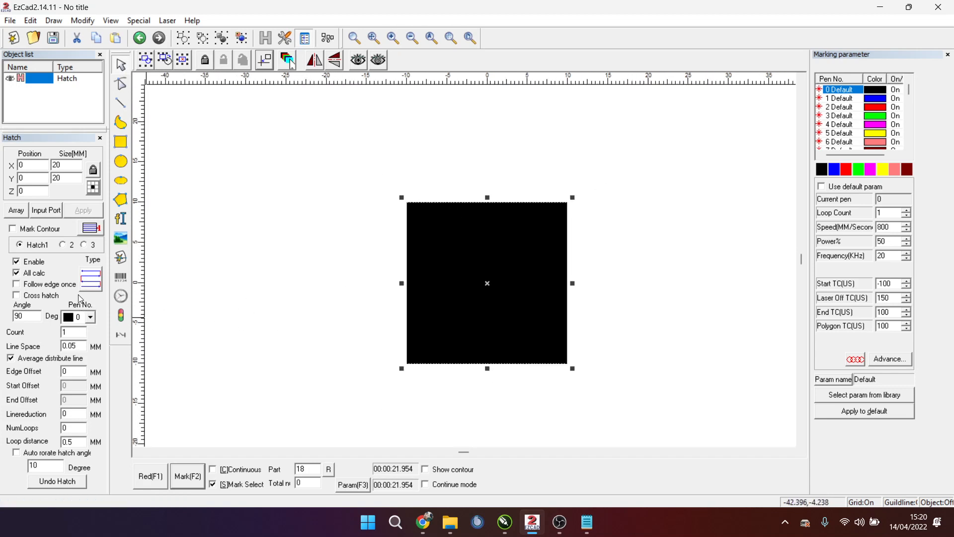
# Step: Switch the square's hatch to the concentric ring type, apply it and inspect the nested lines around the centre
pyautogui.click(90, 279)
pyautogui.click(83, 210)
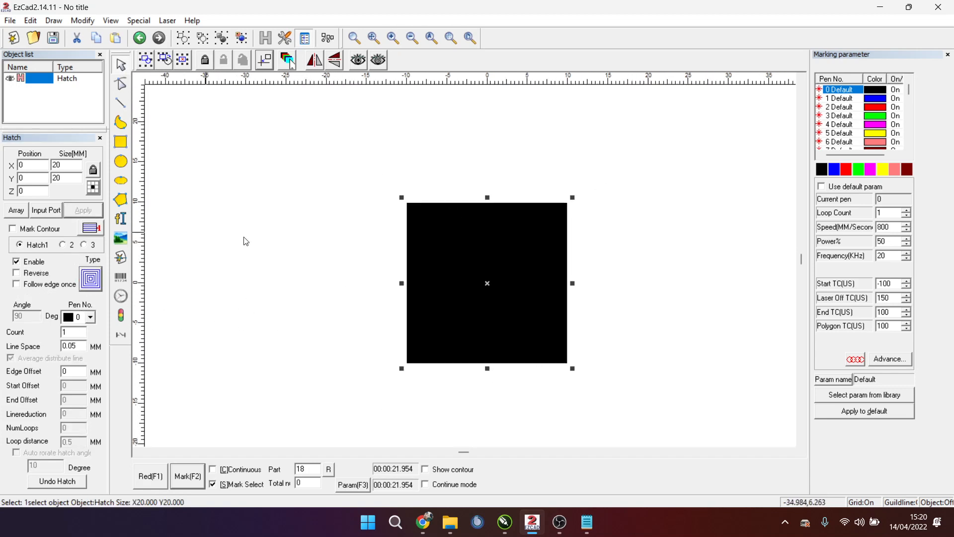
pyautogui.scroll(2, 490, 276)
pyautogui.scroll(2, 496, 293)
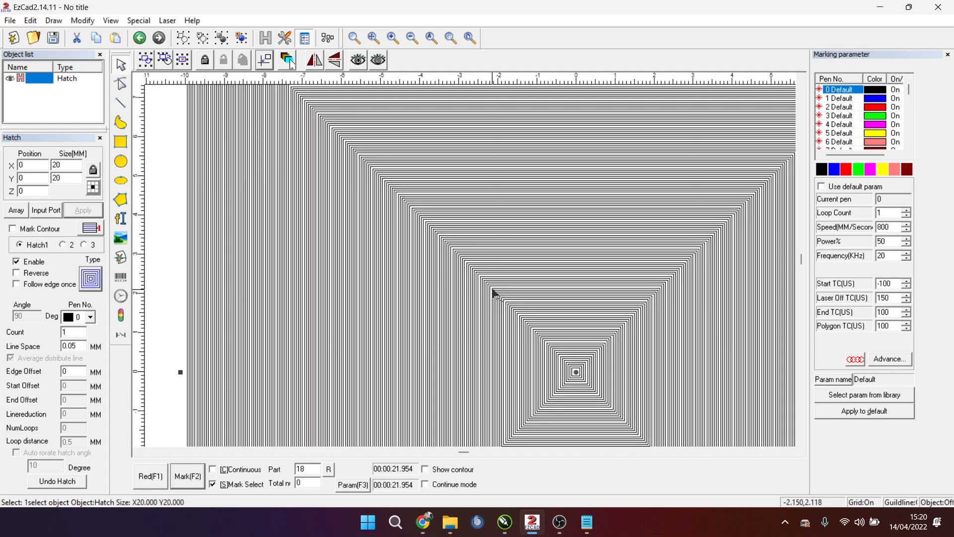
pyautogui.scroll(-1, 591, 351)
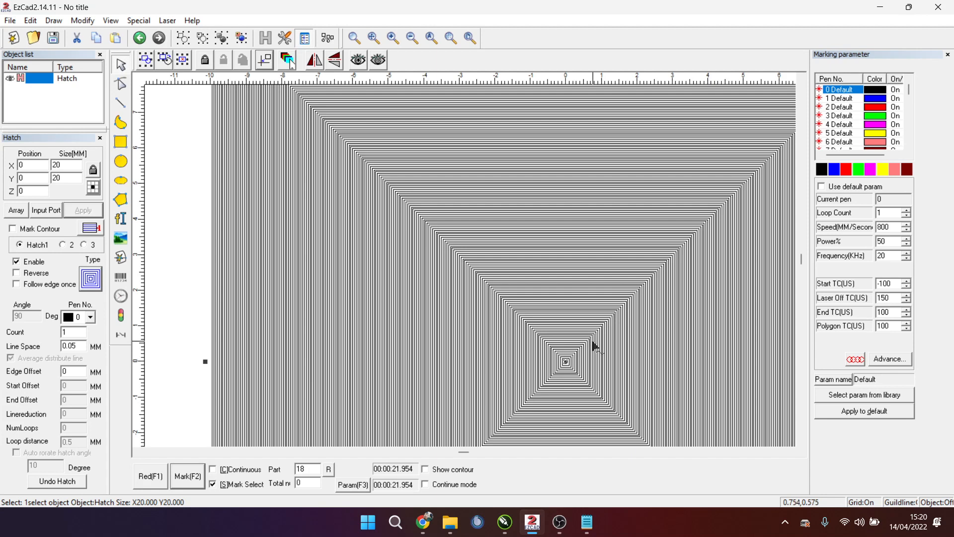
pyautogui.scroll(-3, 596, 346)
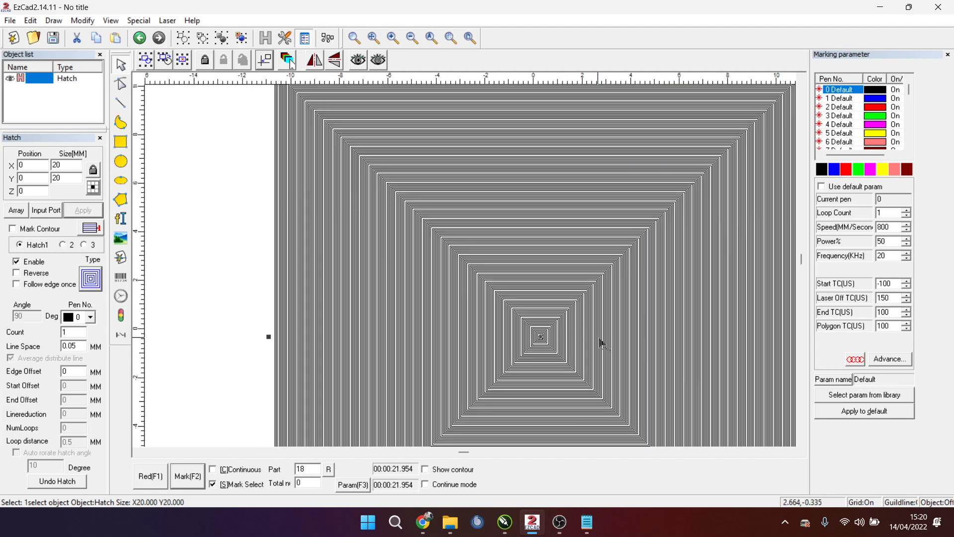
pyautogui.scroll(-2, 603, 346)
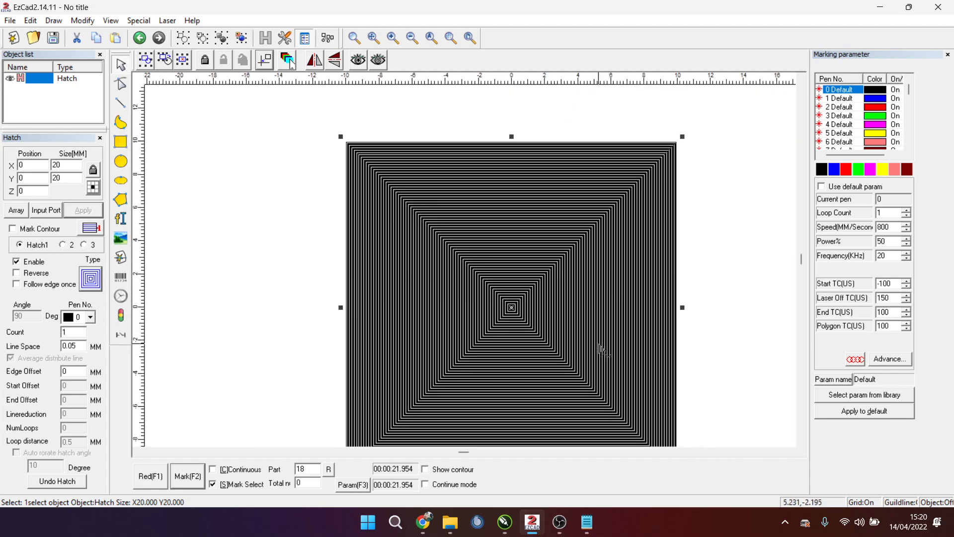
# Step: Set the line space of the square's concentric ring hatch to 1 mm and apply it
pyautogui.scroll(-1, 602, 348)
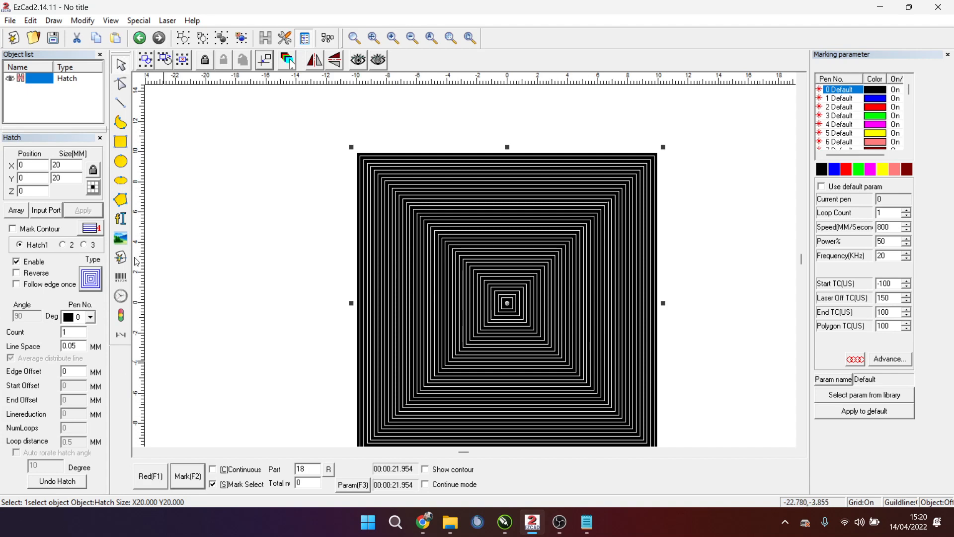
pyautogui.moveTo(82, 345); pyautogui.dragTo(2, 346)
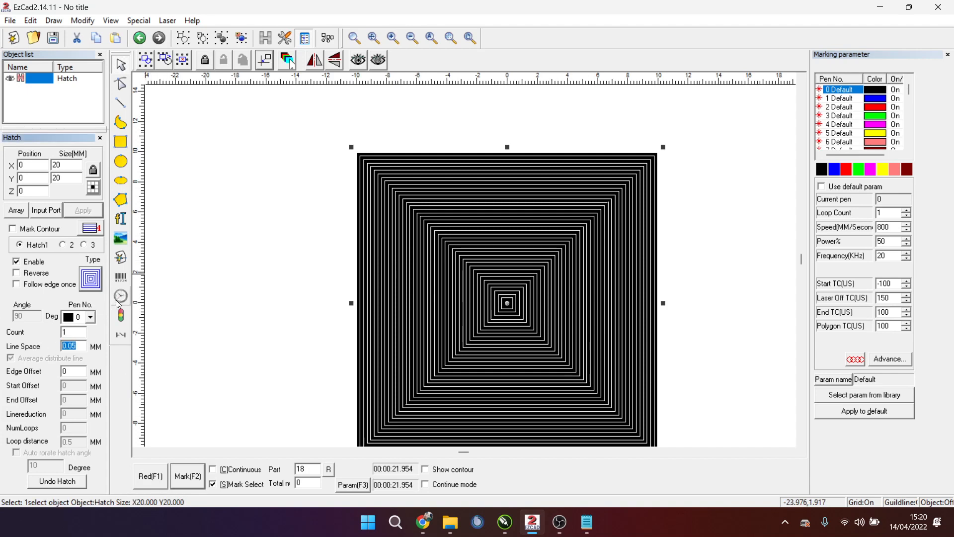
pyautogui.write('1')
pyautogui.click(85, 211)
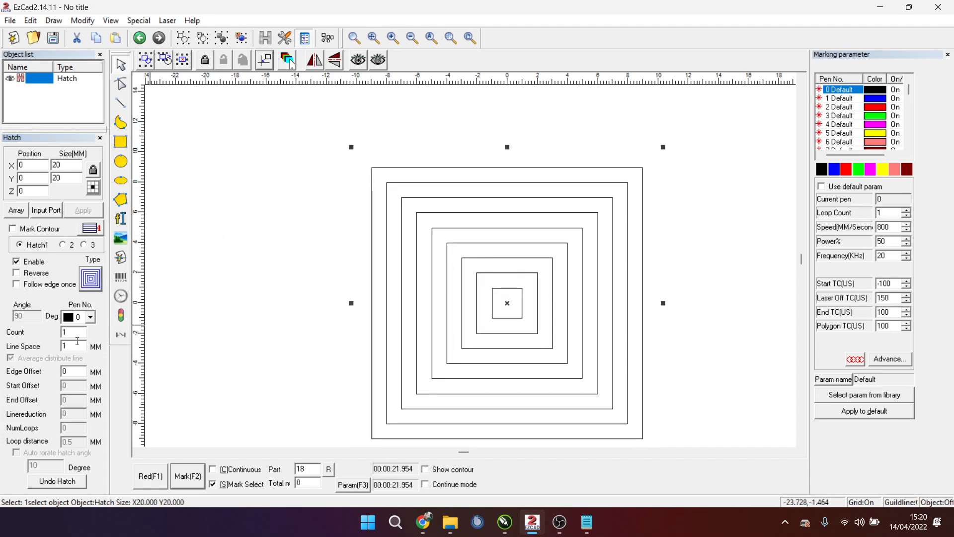
# Step: Switch the square's hatch to the connected back-and-forth line type, enable Cross hatch and apply the changes
pyautogui.moveTo(80, 345)
pyautogui.mouseDown()
pyautogui.moveTo(61, 347)
pyautogui.moveTo(43, 330)
pyautogui.mouseUp()
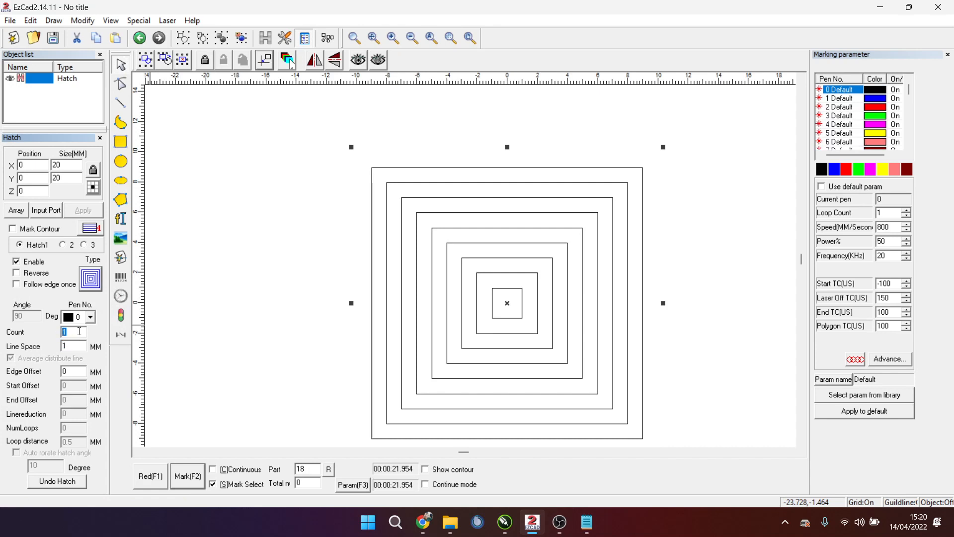
pyautogui.click(94, 287)
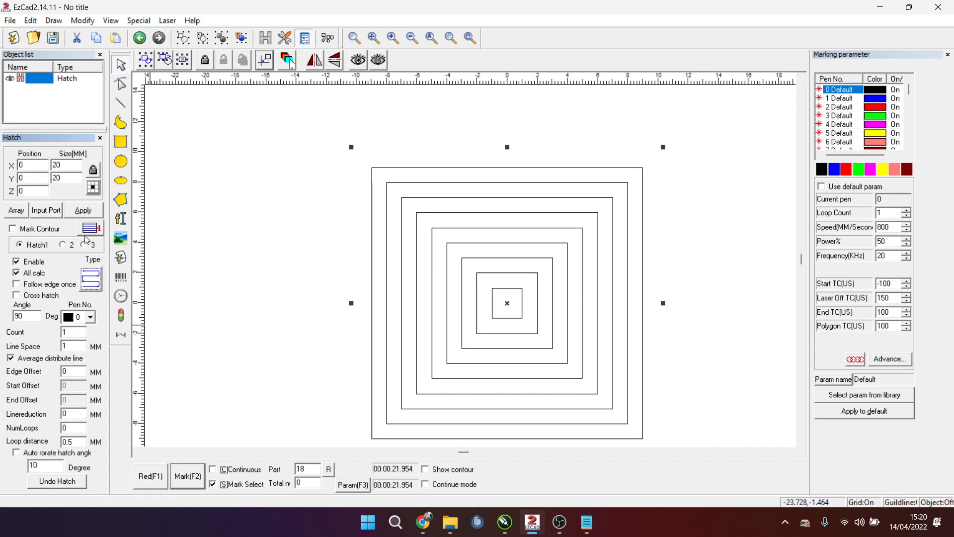
pyautogui.click(84, 210)
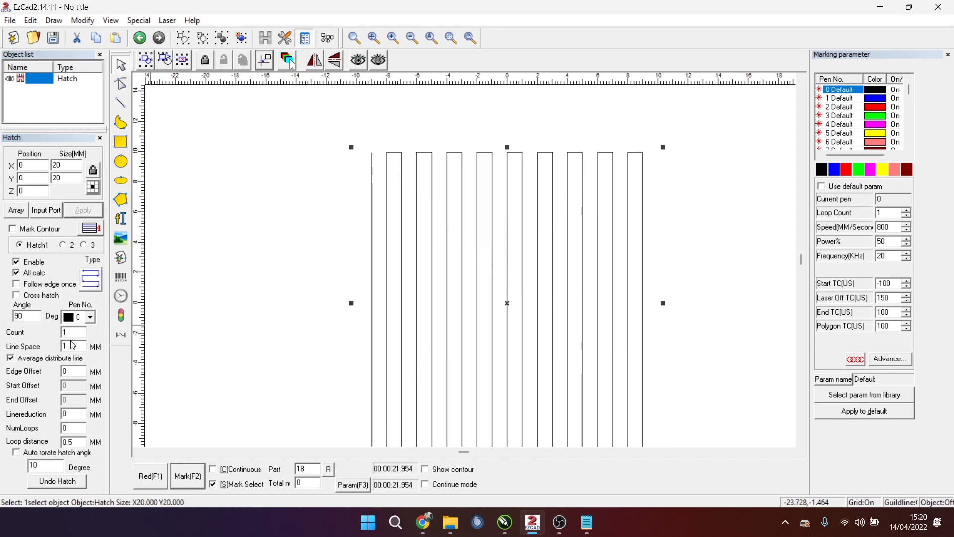
pyautogui.click(40, 296)
pyautogui.click(94, 214)
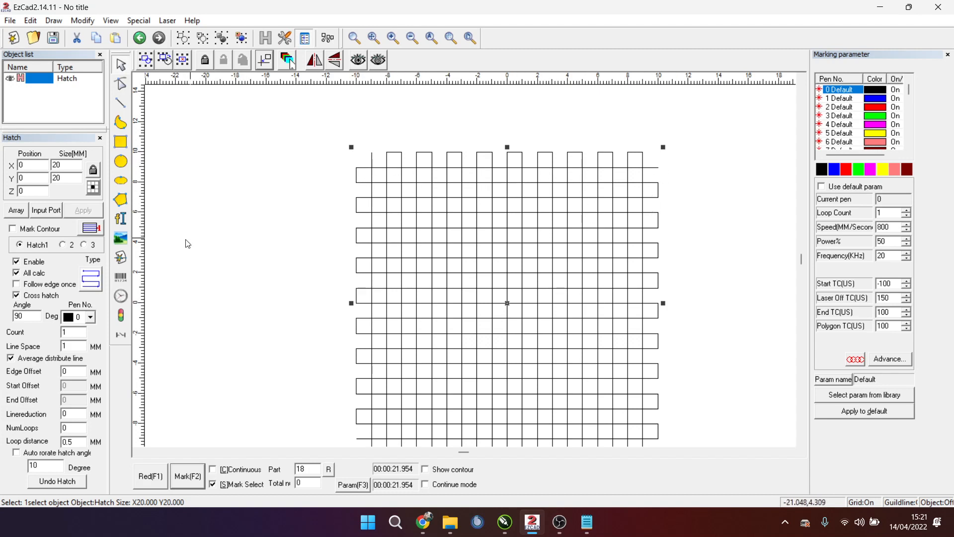
# Step: Apply the next line hatch type to the cross-hatched square, followed by the unidirectional type with slanted return lines
pyautogui.click(91, 280)
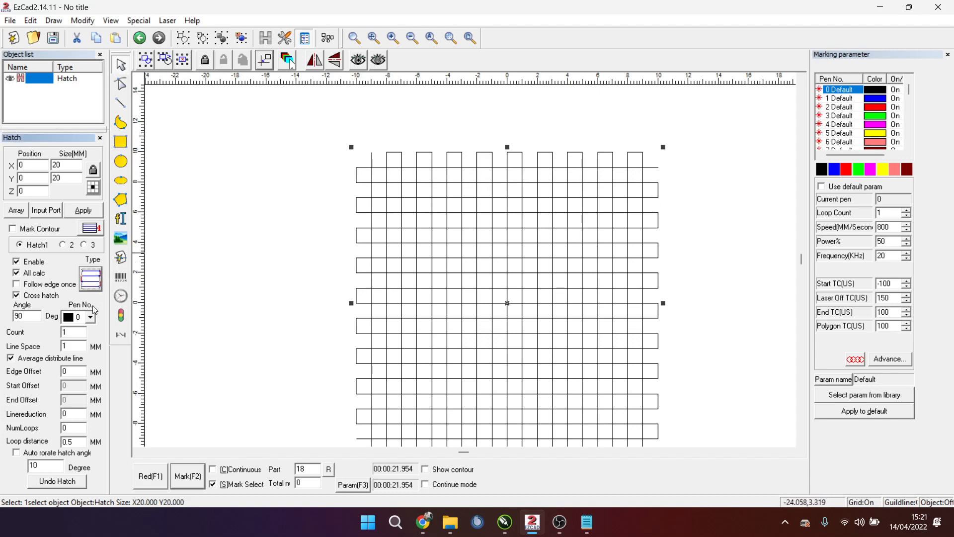
pyautogui.click(84, 211)
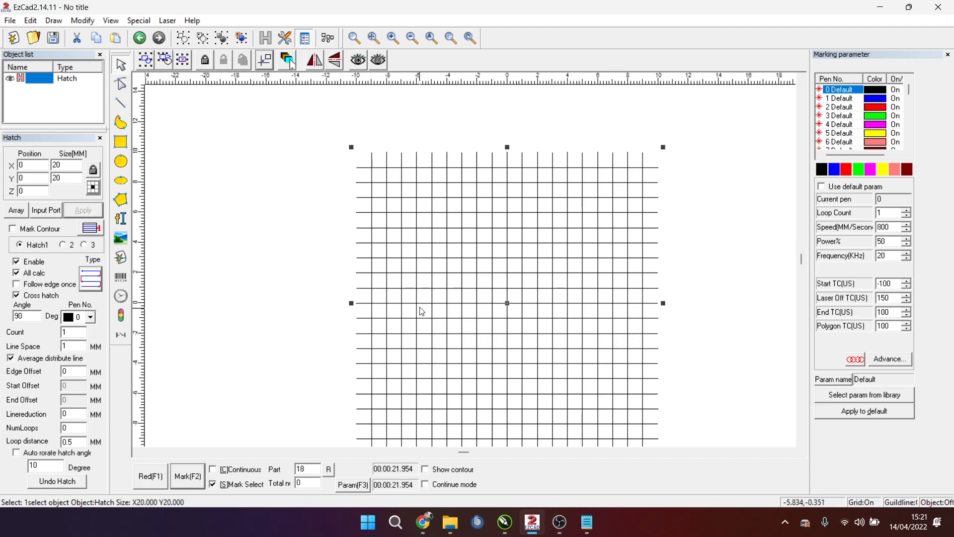
pyautogui.click(91, 279)
pyautogui.click(91, 280)
pyautogui.click(91, 279)
pyautogui.click(91, 279)
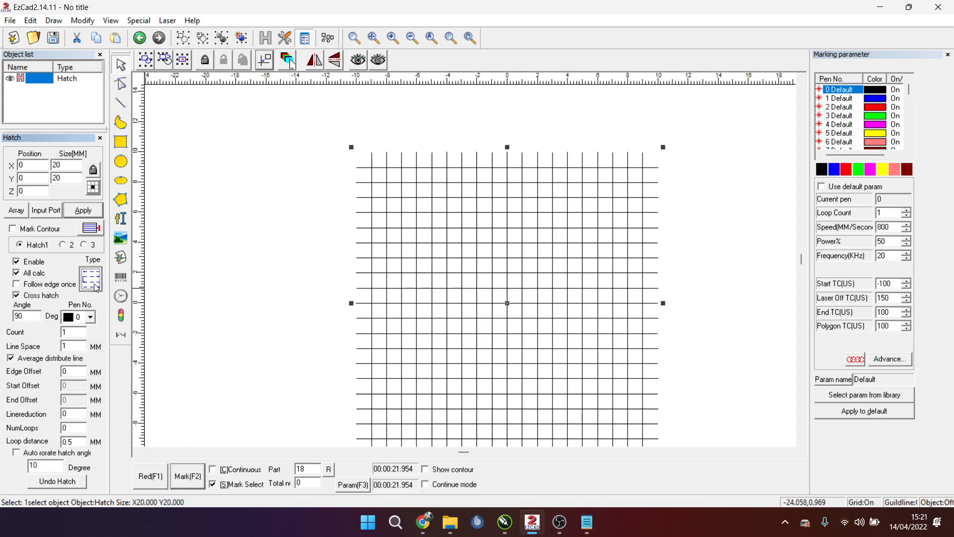
pyautogui.click(94, 284)
pyautogui.click(83, 211)
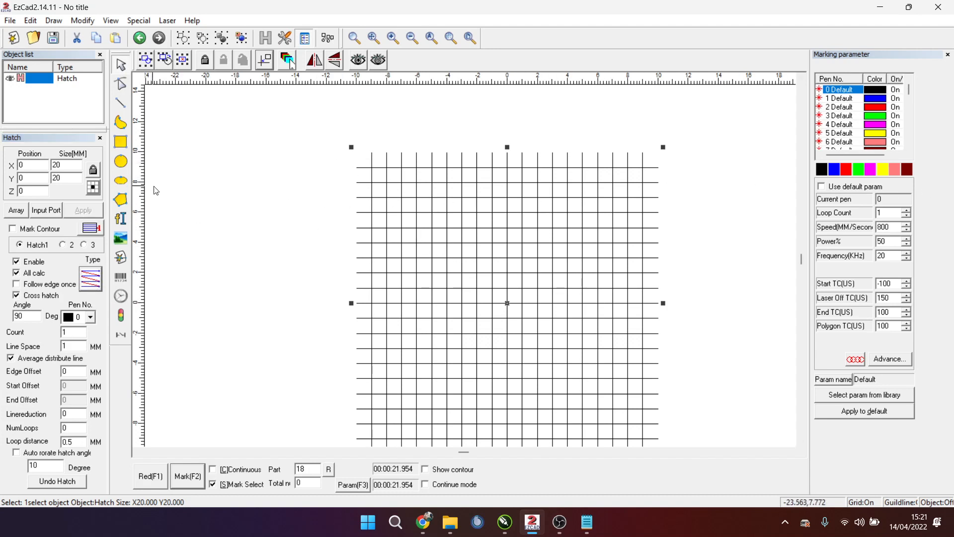
# Step: Change the square's hatch from the slanted-return type to the bidirectional straight-line type and apply it
pyautogui.click(90, 283)
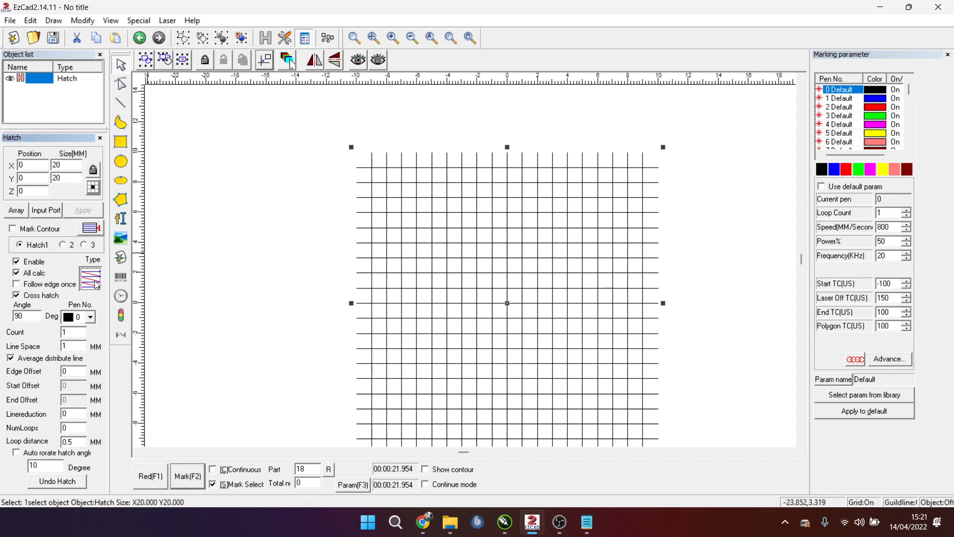
pyautogui.click(91, 282)
pyautogui.click(95, 286)
pyautogui.click(97, 290)
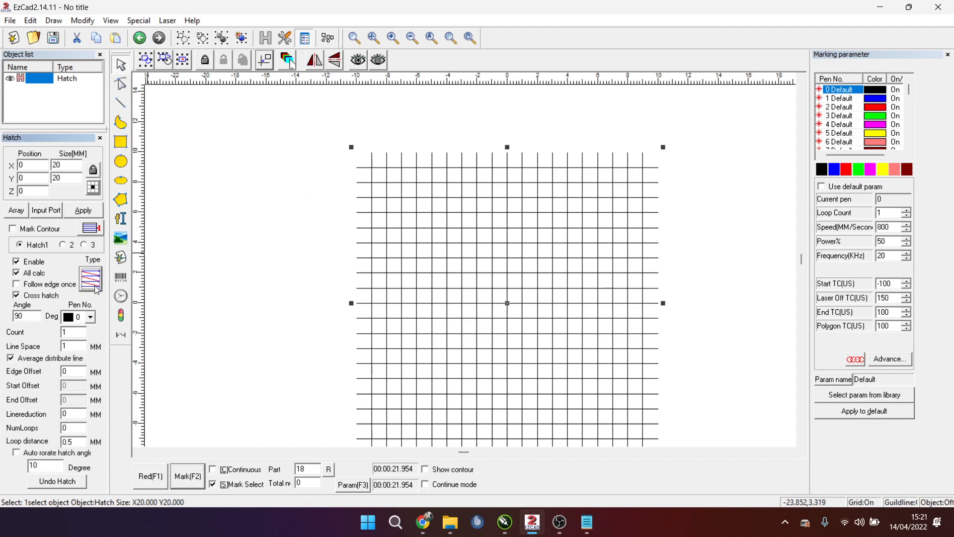
pyautogui.click(83, 209)
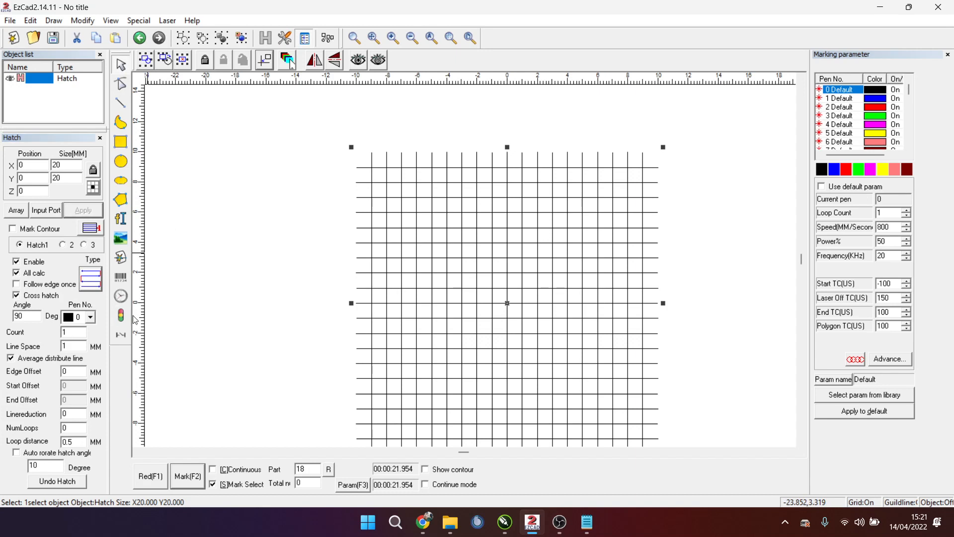
# Step: Delete the hatched square and place a TEXT text object in the upper work area at about X -1.9, Y 8.9
pyautogui.click(96, 290)
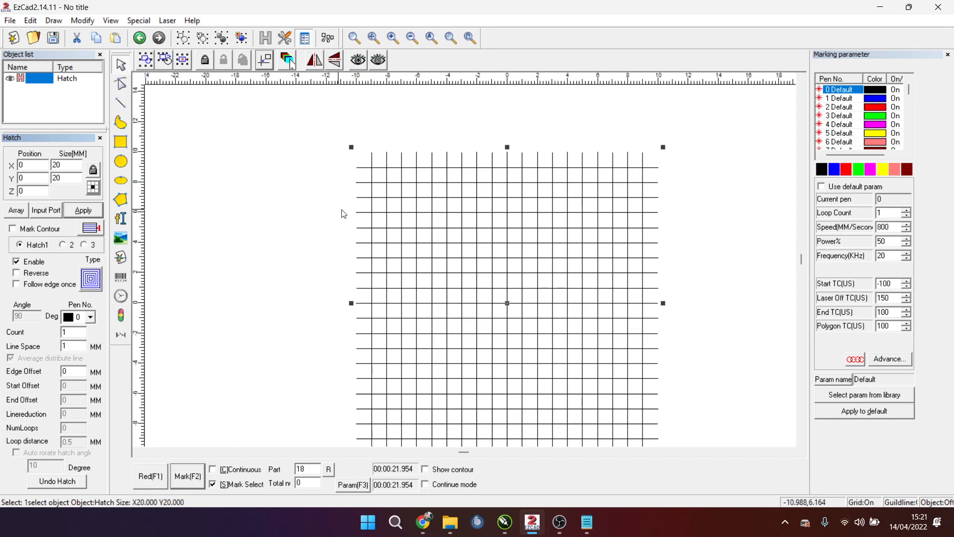
pyautogui.press('Delete')
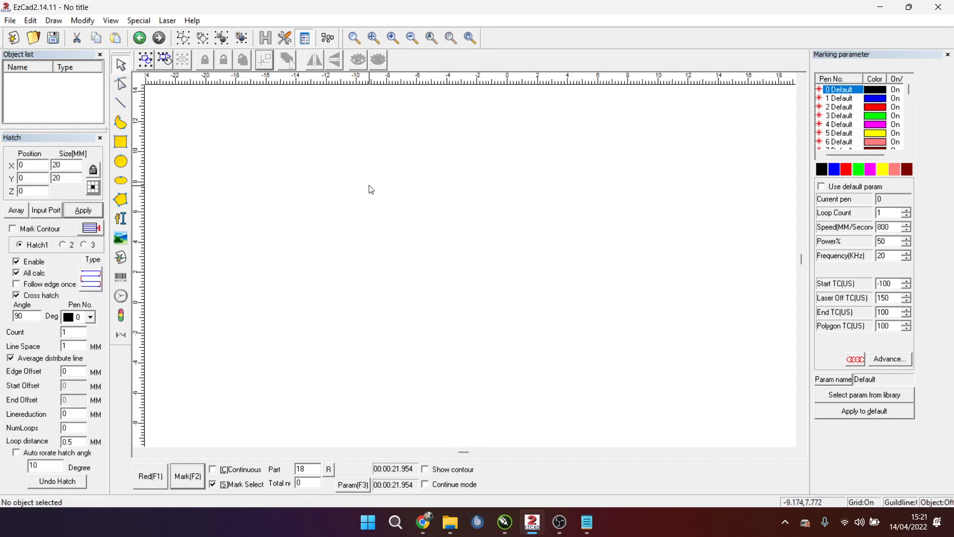
pyautogui.click(122, 221)
pyautogui.click(315, 240)
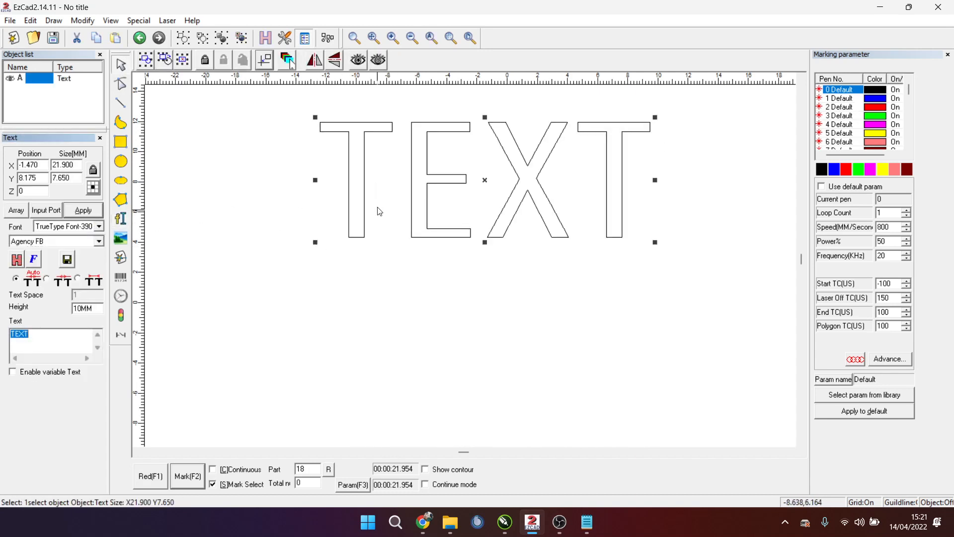
pyautogui.moveTo(368, 232); pyautogui.dragTo(363, 221)
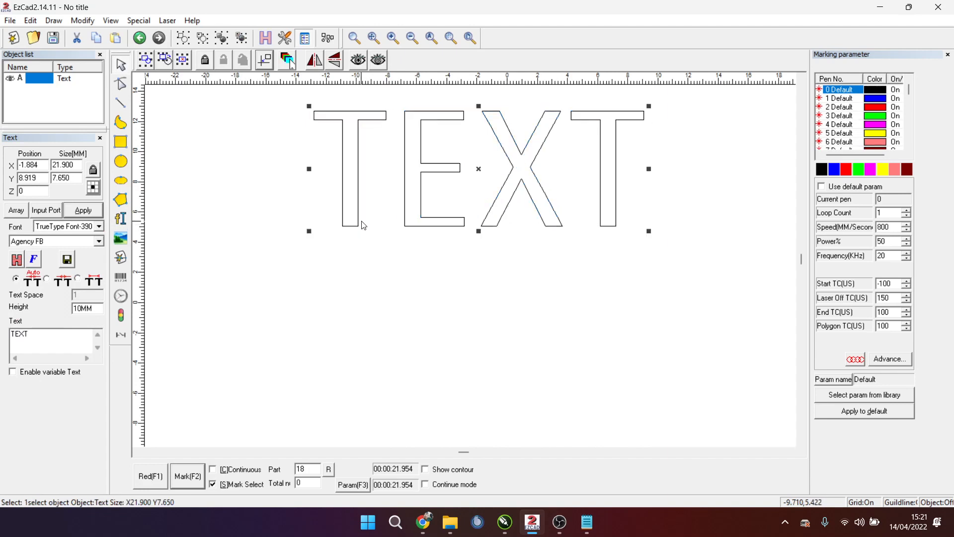
# Step: Hatch the text with the concentric ring type at 1 mm line space and move the text's centre to the origin
pyautogui.click(17, 263)
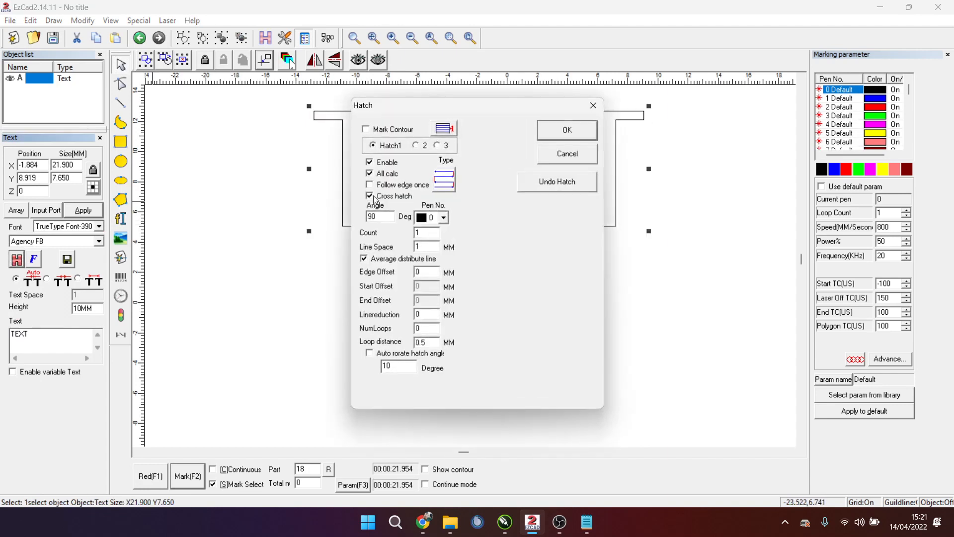
pyautogui.click(450, 180)
pyautogui.click(554, 136)
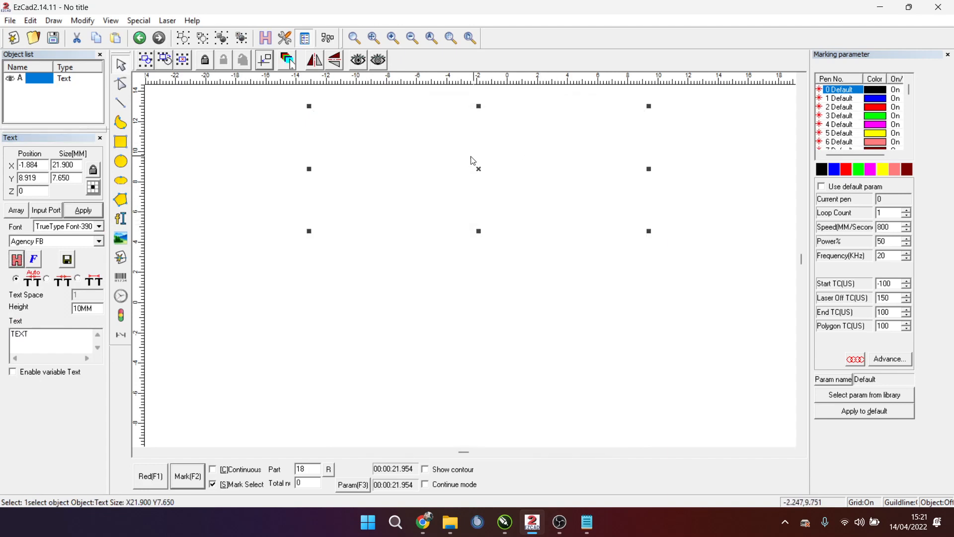
pyautogui.moveTo(479, 168); pyautogui.dragTo(507, 303)
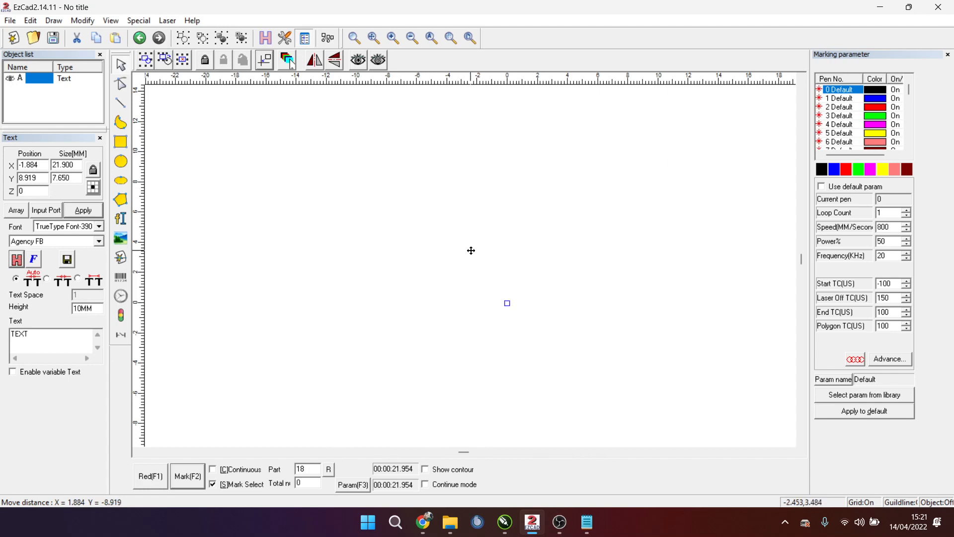
# Step: Hatch the text again with the concentric ring type at 0.05 mm line space
pyautogui.click(16, 259)
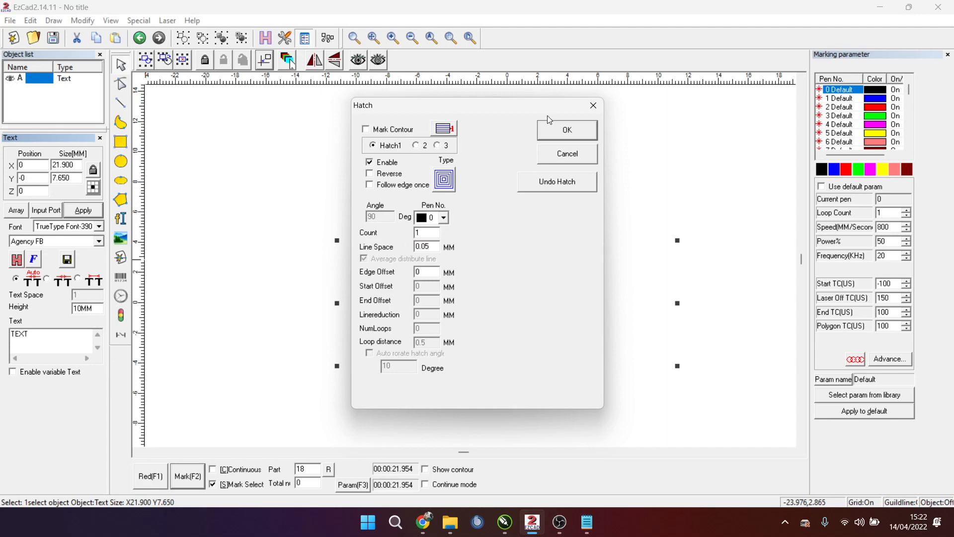
pyautogui.click(565, 130)
pyautogui.scroll(2, 447, 315)
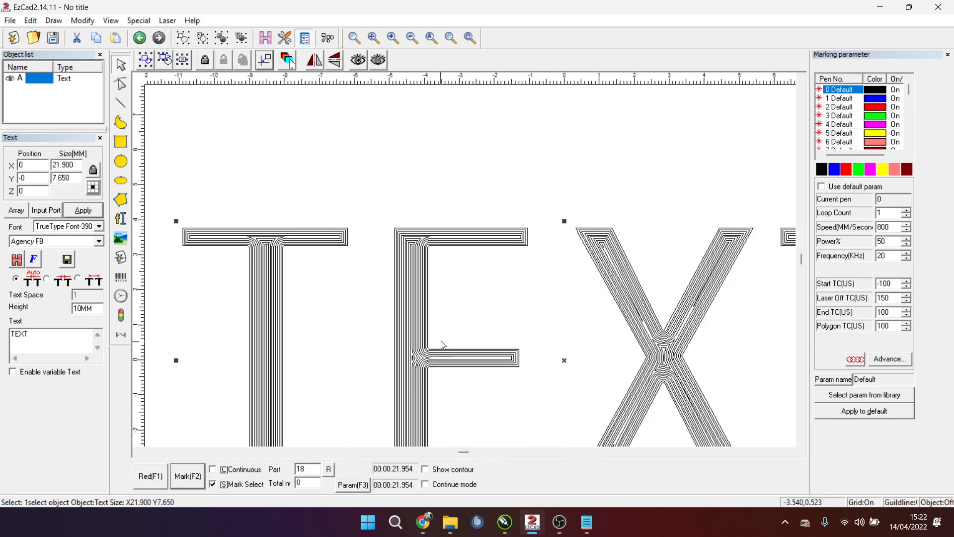
# Step: Examine the concentric fill lines inside the letters up close, shifting the text aside and returning its centre to the origin
pyautogui.scroll(1, 460, 357)
pyautogui.moveTo(400, 333); pyautogui.dragTo(370, 249)
pyautogui.scroll(2, 347, 281)
pyautogui.scroll(-2, 347, 281)
pyautogui.scroll(-2, 347, 281)
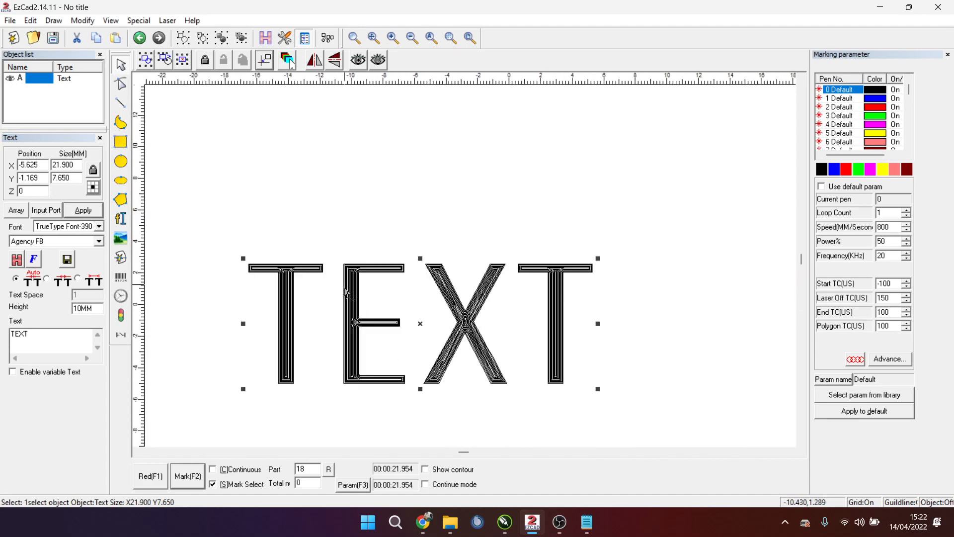
pyautogui.scroll(1, 332, 341)
pyautogui.scroll(1, 331, 382)
pyautogui.moveTo(331, 382); pyautogui.dragTo(252, 344)
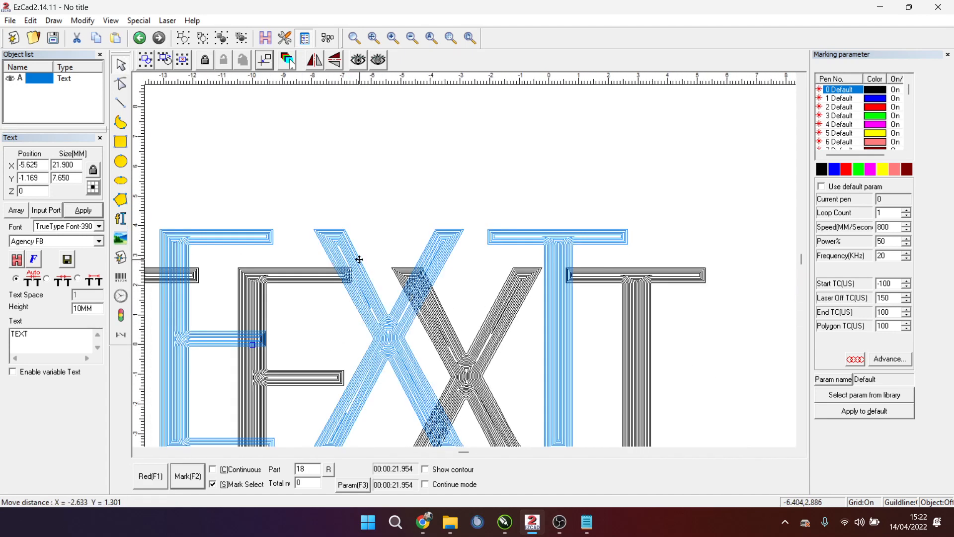
pyautogui.scroll(2, 417, 298)
pyautogui.scroll(-3, 413, 298)
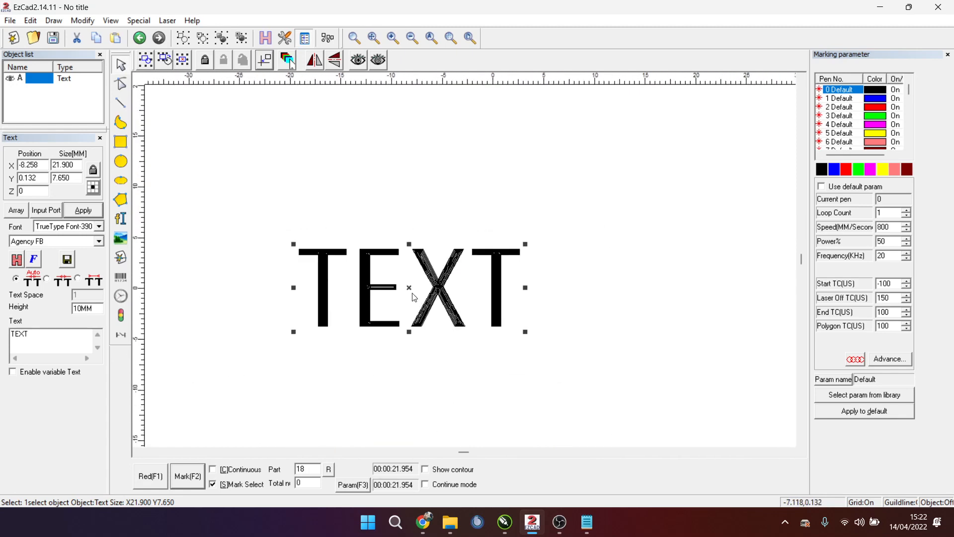
pyautogui.scroll(3, 410, 314)
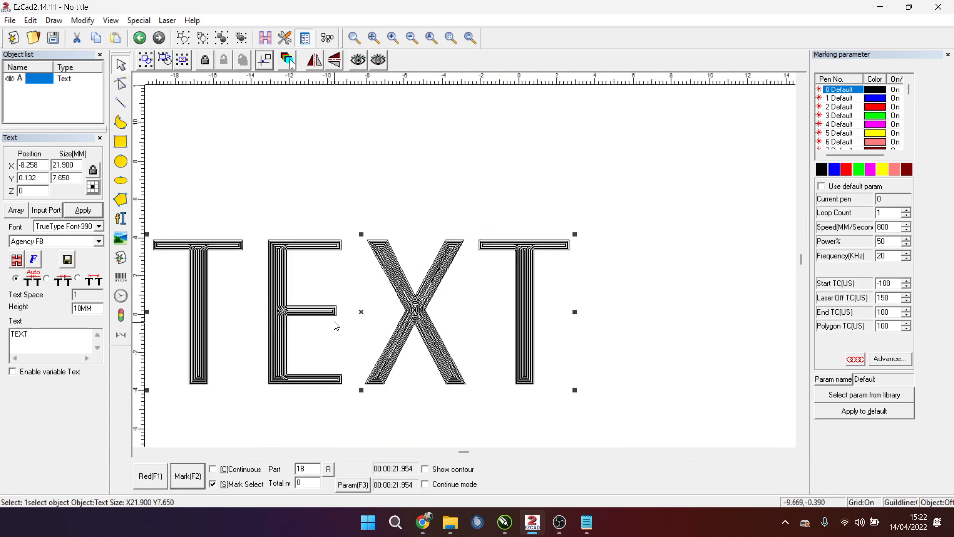
pyautogui.moveTo(361, 316); pyautogui.dragTo(442, 244)
pyautogui.scroll(2, 441, 315)
pyautogui.scroll(-2, 431, 298)
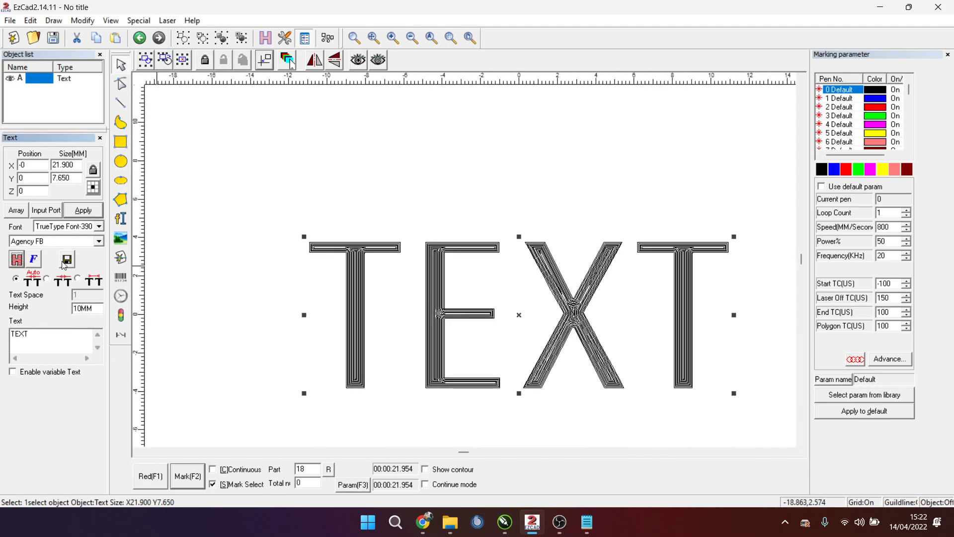
# Step: Switch the text's hatch to the connected line type with Cross hatch at 90 degrees and deselect the text
pyautogui.click(17, 259)
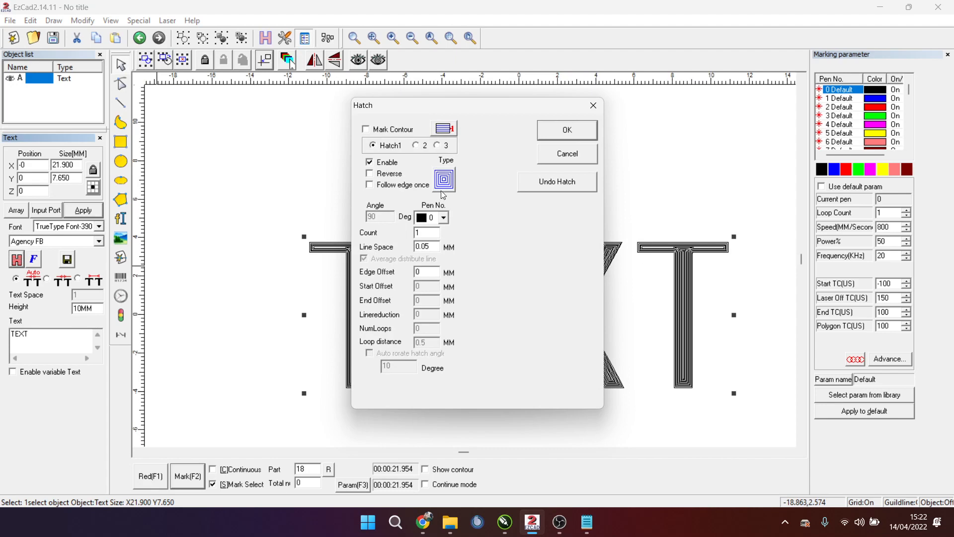
pyautogui.click(444, 191)
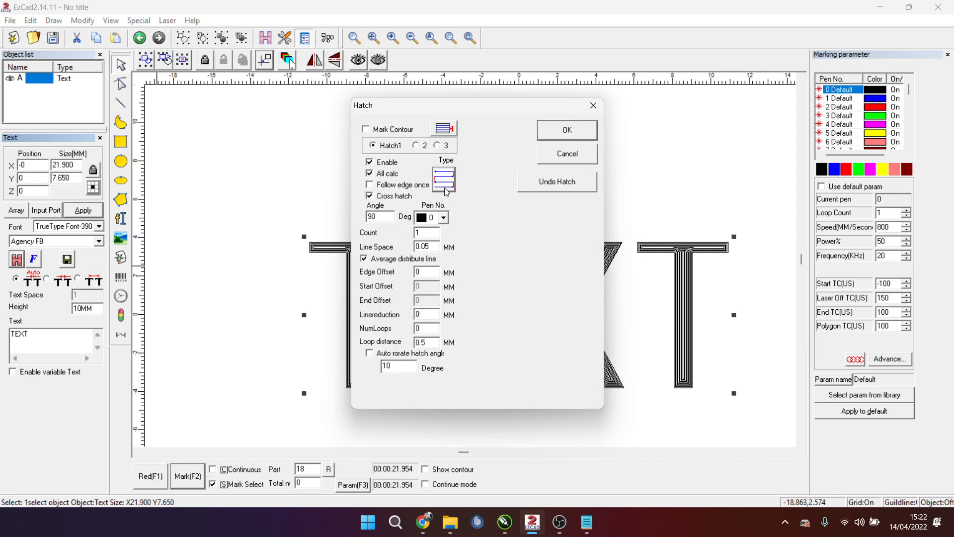
pyautogui.click(581, 129)
pyautogui.click(587, 197)
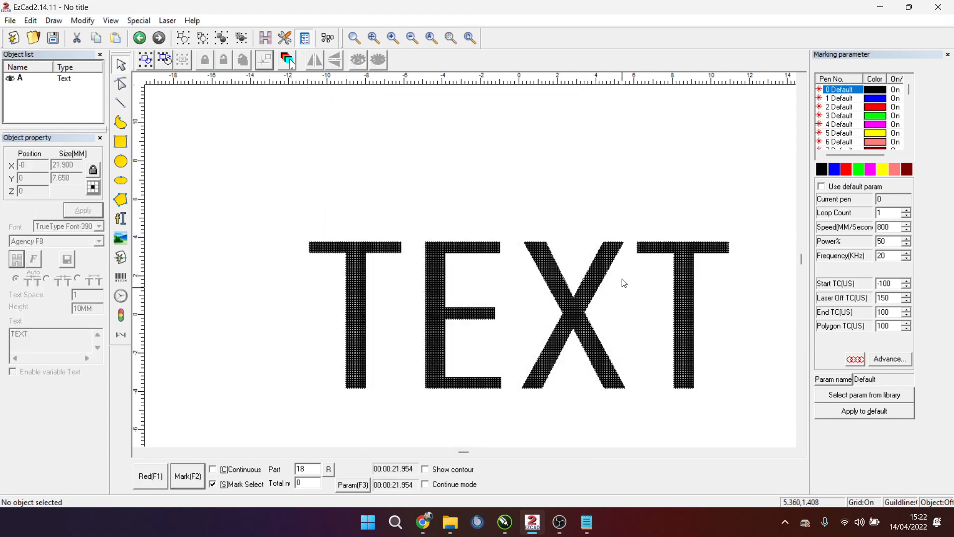
# Step: Examine the fine cross-hatch grid inside the letters up close and reselect the text
pyautogui.click(596, 290)
pyautogui.scroll(1, 598, 205)
pyautogui.scroll(-2, 605, 217)
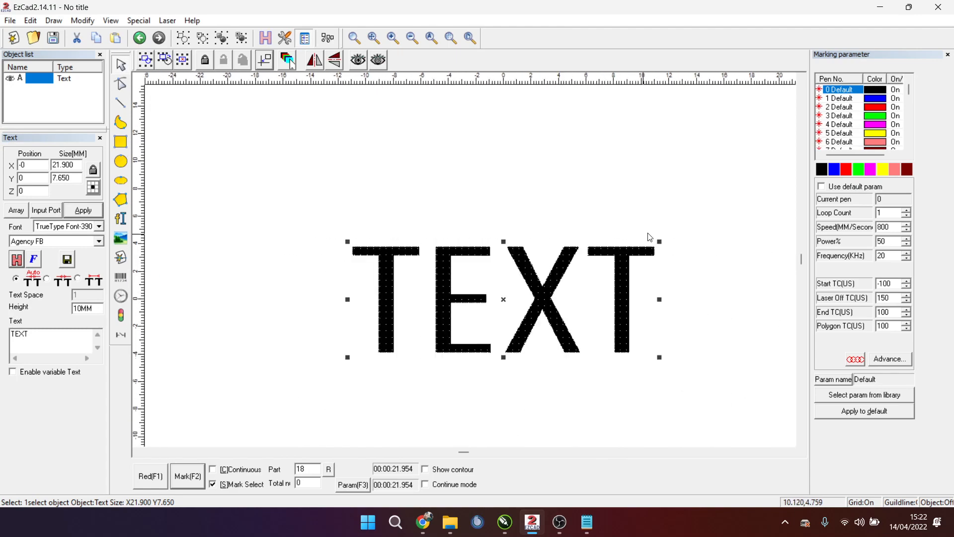
pyautogui.click(616, 251)
pyautogui.scroll(2, 559, 241)
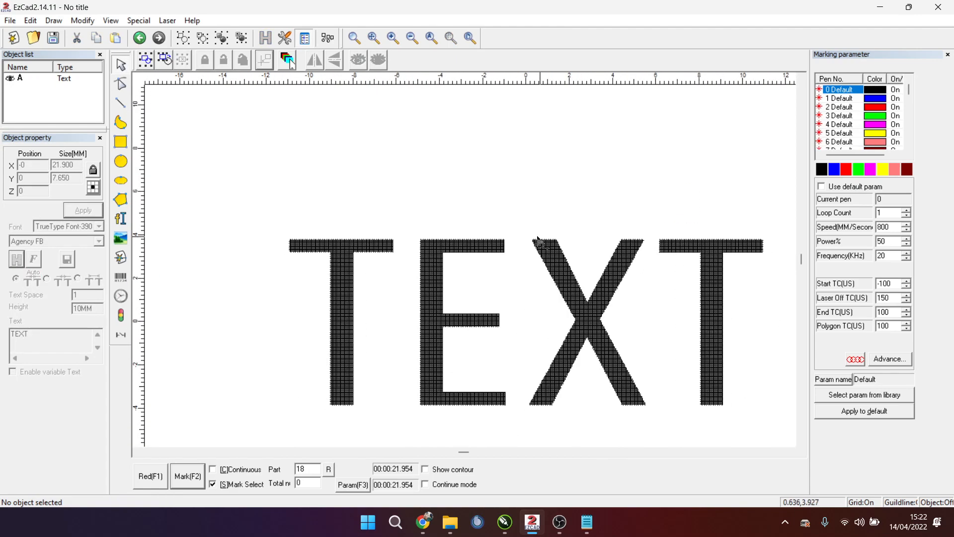
pyautogui.scroll(2, 462, 224)
pyautogui.scroll(1, 434, 215)
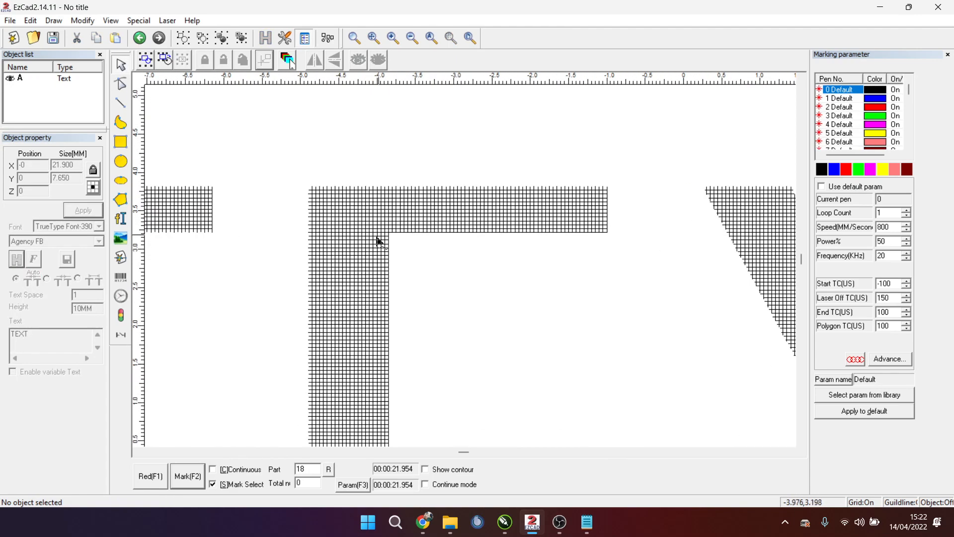
pyautogui.click(372, 243)
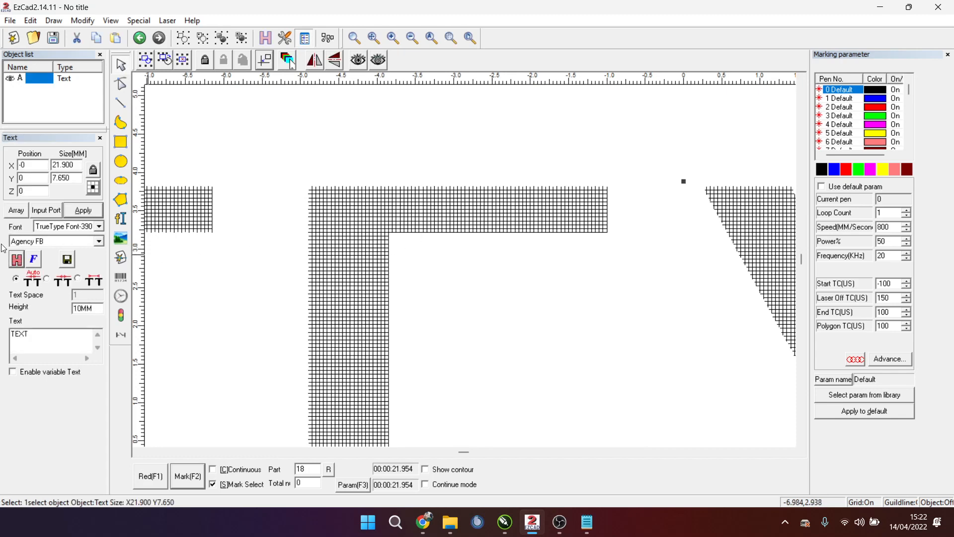
# Step: Confirm the text's hatch settings again and delete the hatched text object
pyautogui.hotkey('ctrl', 'h')
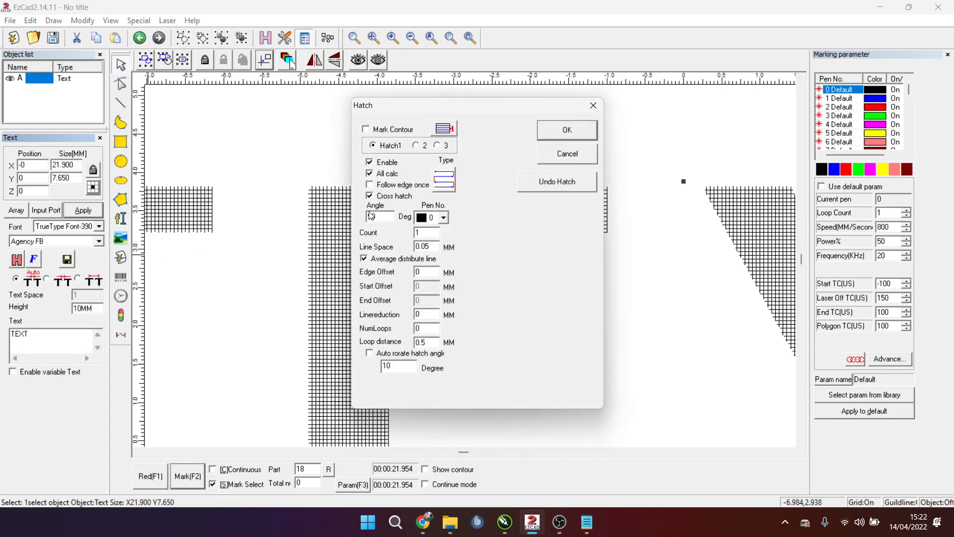
pyautogui.click(574, 126)
pyautogui.scroll(-10, 544, 252)
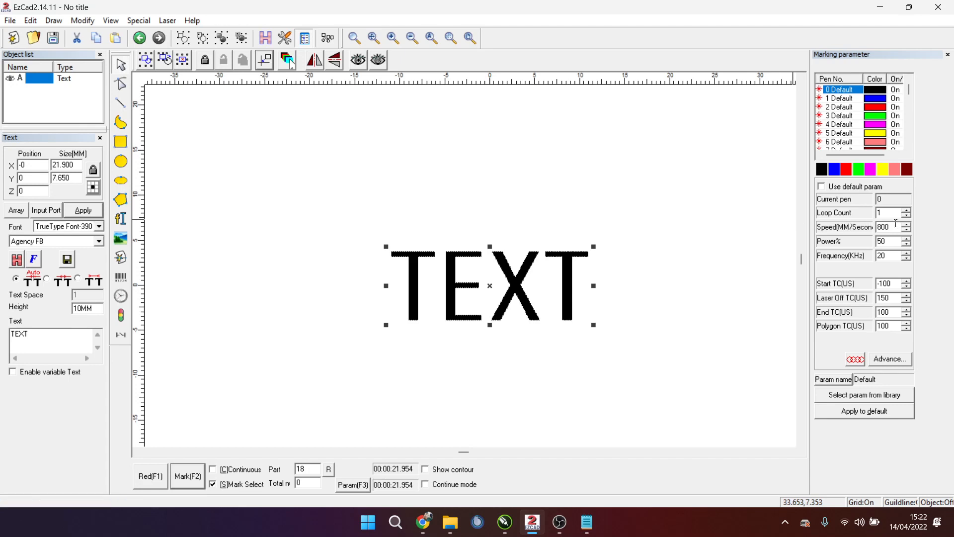
pyautogui.moveTo(500, 278); pyautogui.dragTo(422, 238)
pyautogui.press('Delete')
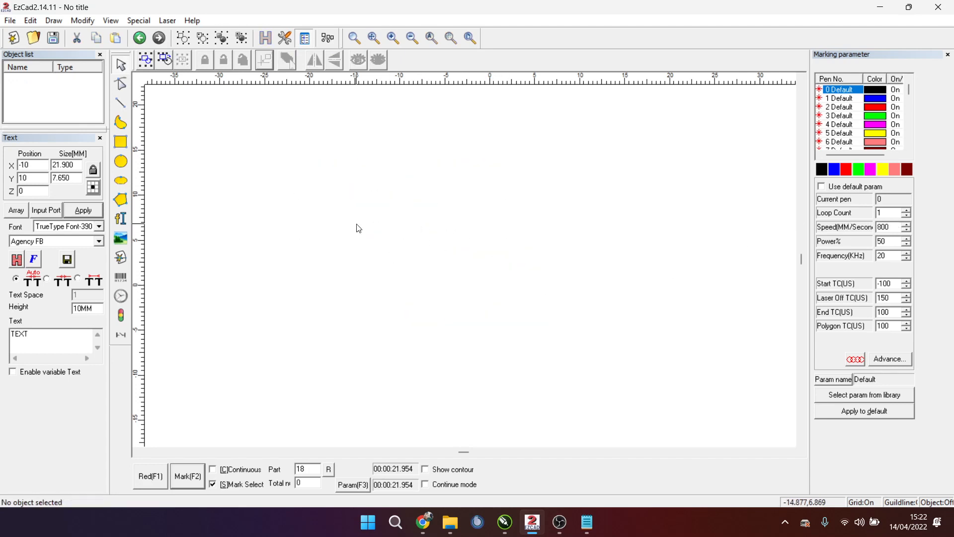
# Step: Draw a rectangle about 10 x 10 mm and move its centre to X -30, Y 10
pyautogui.click(121, 143)
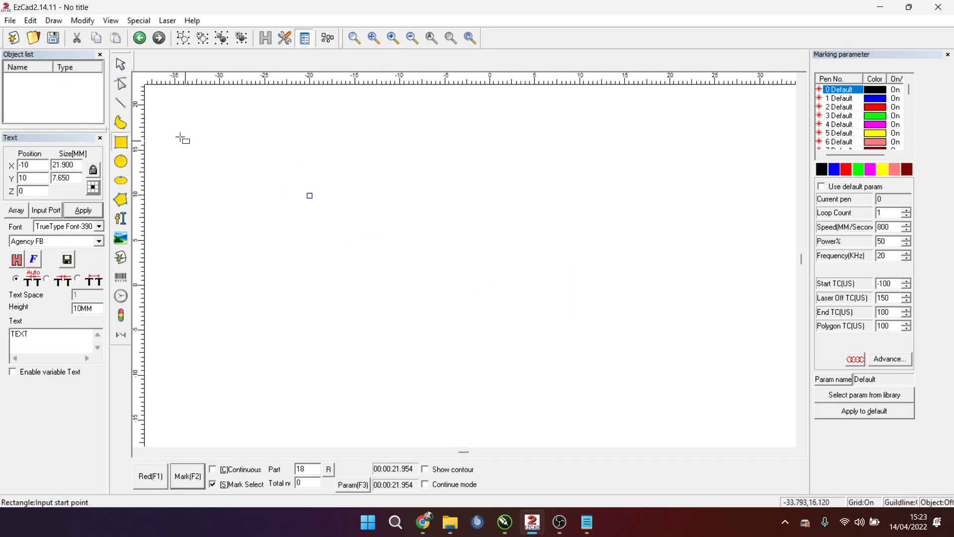
pyautogui.click(121, 63)
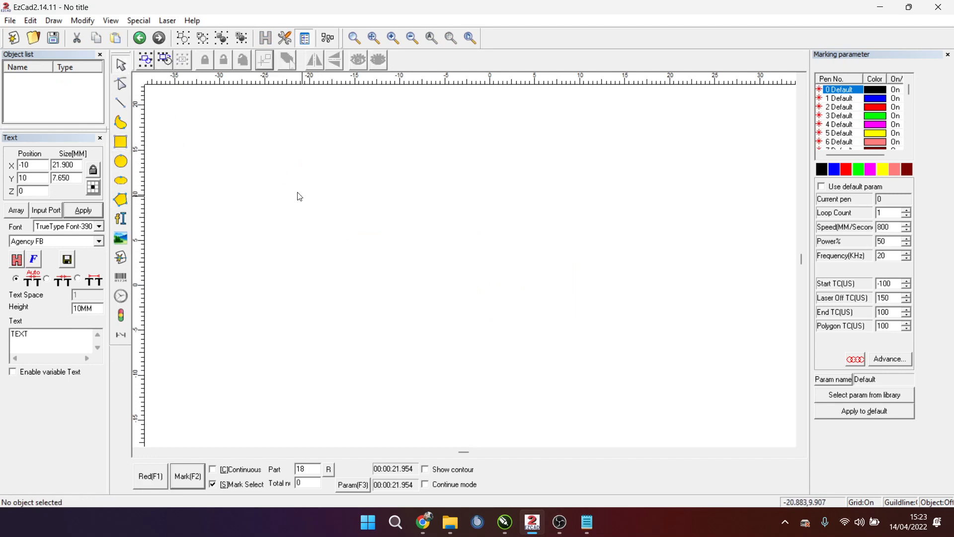
pyautogui.click(121, 142)
pyautogui.moveTo(220, 105); pyautogui.dragTo(312, 211)
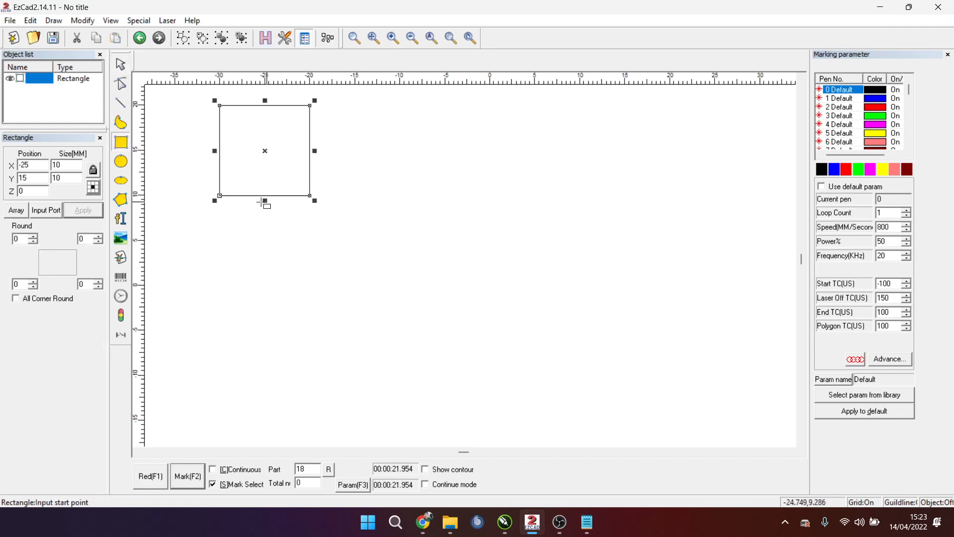
pyautogui.click(93, 170)
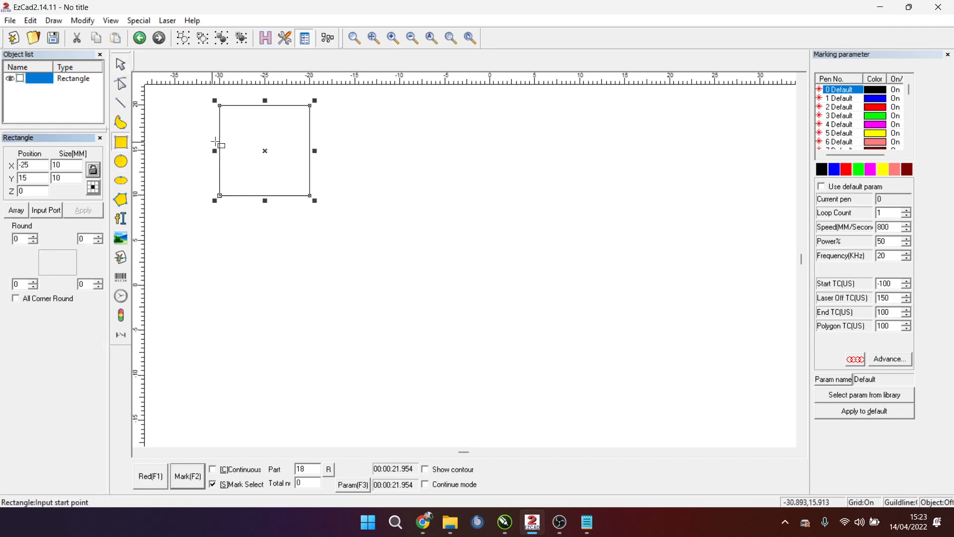
pyautogui.click(121, 64)
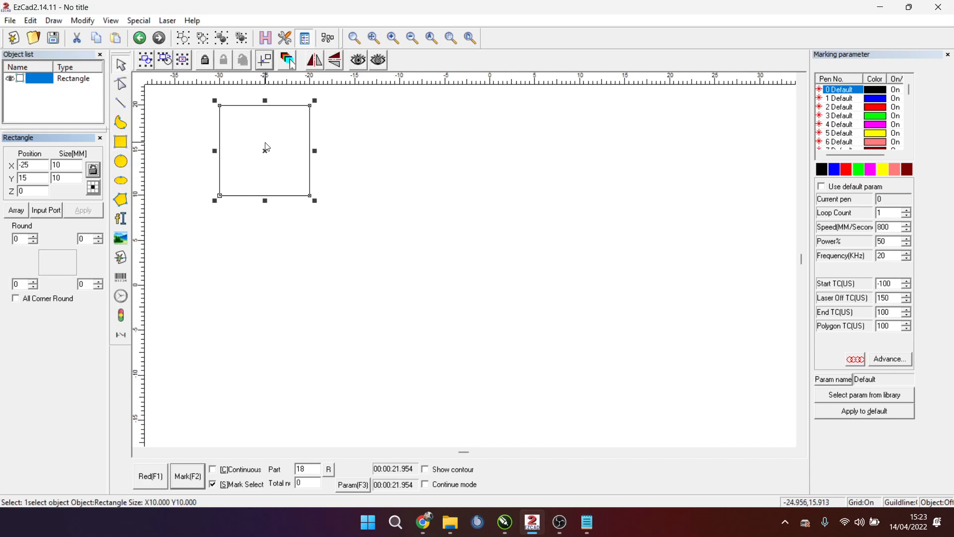
pyautogui.moveTo(270, 152); pyautogui.dragTo(209, 206)
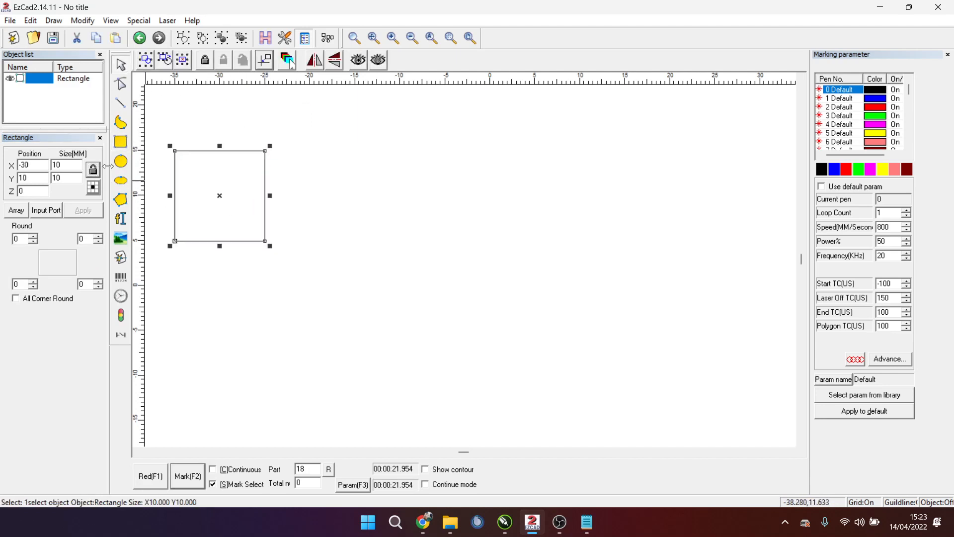
# Step: Set the rectangle's size to 15 x 15 mm and centre it on the workspace origin
pyautogui.doubleClick(78, 165)
pyautogui.write('14')
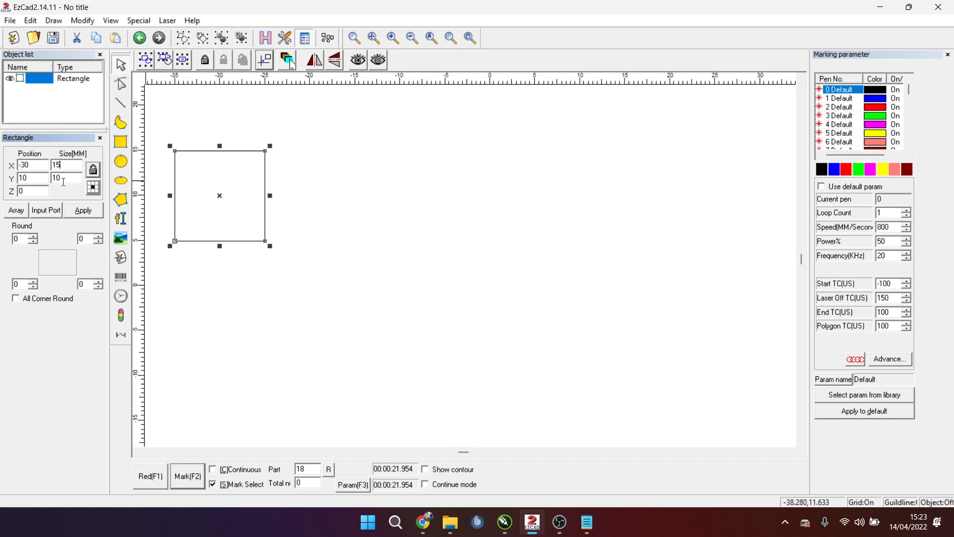
pyautogui.doubleClick(58, 178)
pyautogui.click(83, 210)
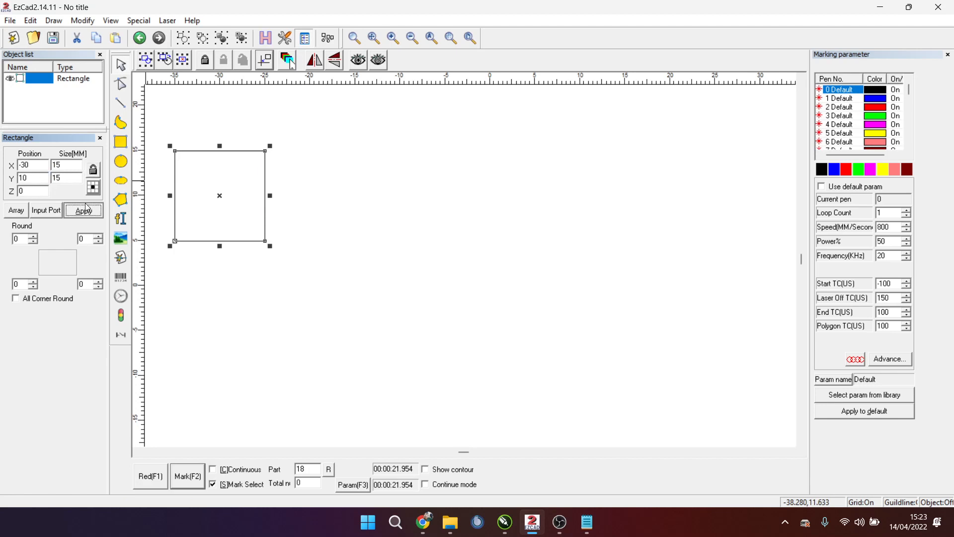
pyautogui.scroll(-1, 357, 249)
pyautogui.scroll(-3, 356, 248)
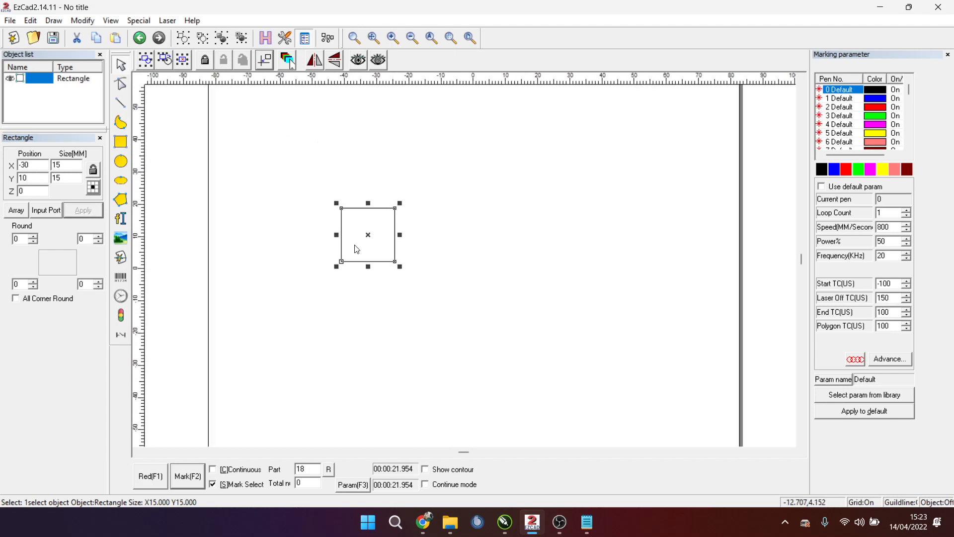
pyautogui.press('F5')
pyautogui.scroll(-1, 497, 270)
pyautogui.scroll(2, 497, 270)
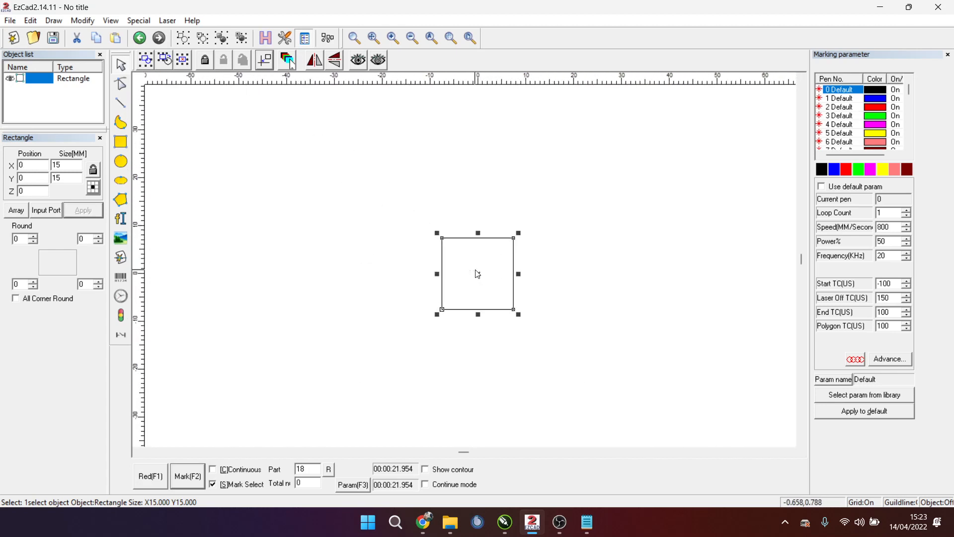
# Step: Move the 15 mm square to X -40, Y 0, and discard a pasted copy of it
pyautogui.moveTo(475, 273); pyautogui.dragTo(382, 285)
pyautogui.hotkey('ctrl', 'c')
pyautogui.hotkey('ctrl', 'v')
pyautogui.press('Delete')
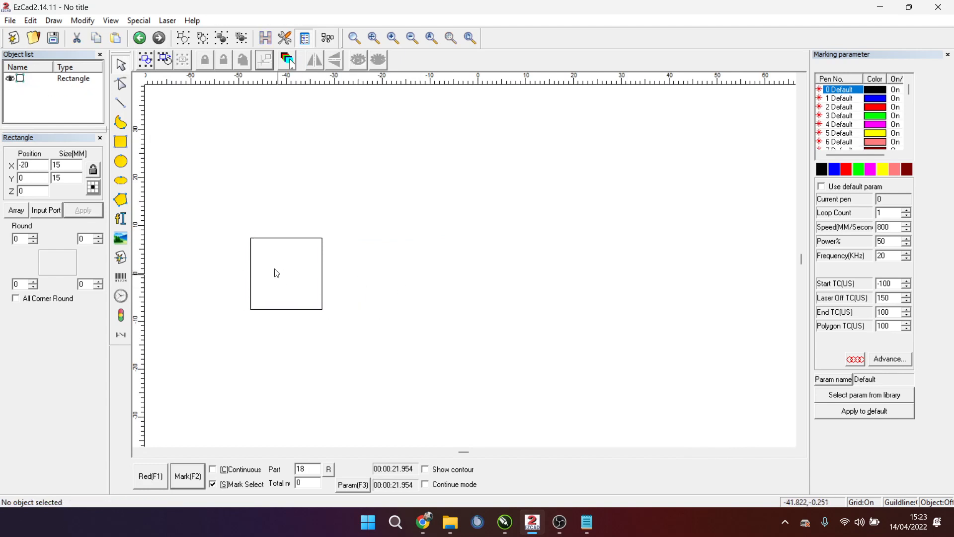
# Step: Array the square in a rectangular pattern of 3 columns by 2 rows with 1 mm graph spacing, and deselect it
pyautogui.click(322, 279)
pyautogui.click(82, 20)
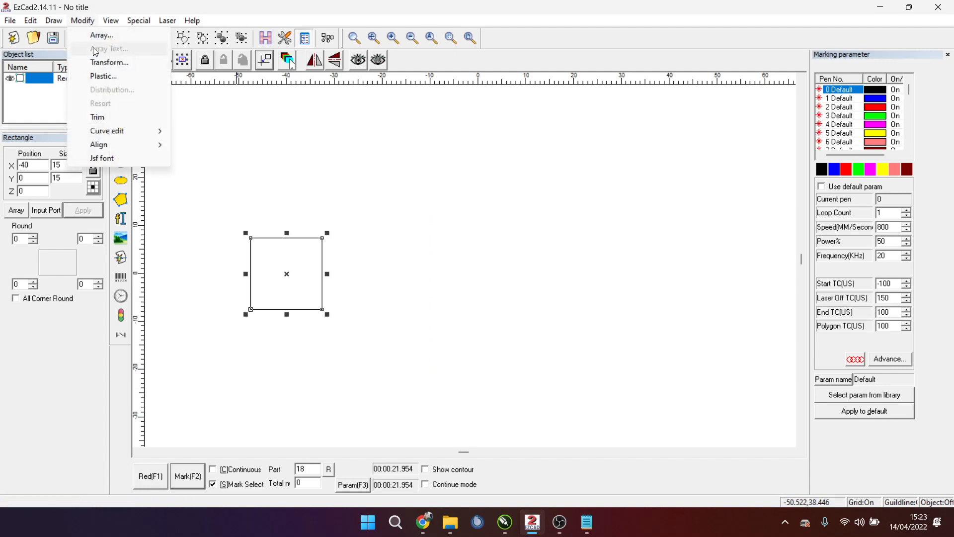
pyautogui.click(96, 35)
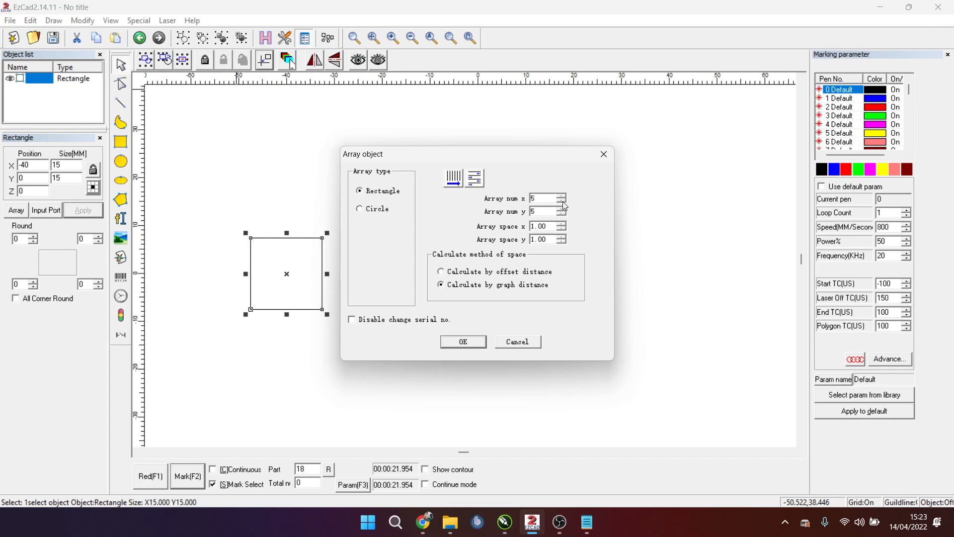
pyautogui.click(563, 202)
pyautogui.click(464, 341)
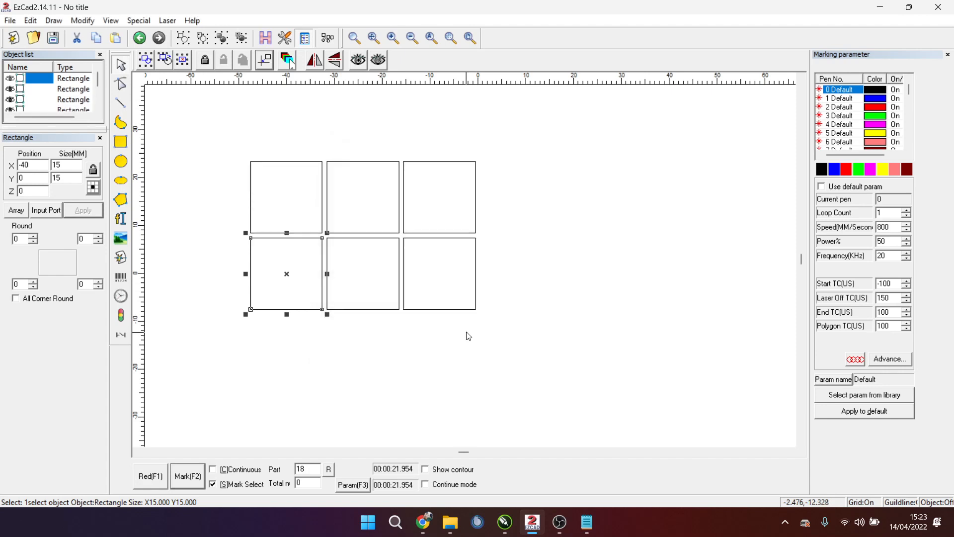
pyautogui.click(538, 258)
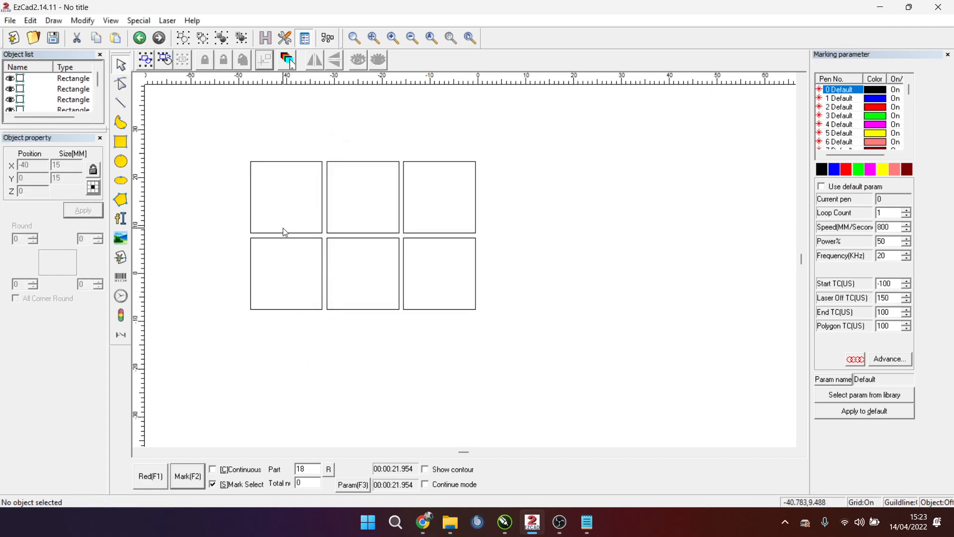
# Step: Hatch the upper-left square with the connected line type at 0 degrees and 0.05 mm line space, without Cross hatch
pyautogui.click(252, 163)
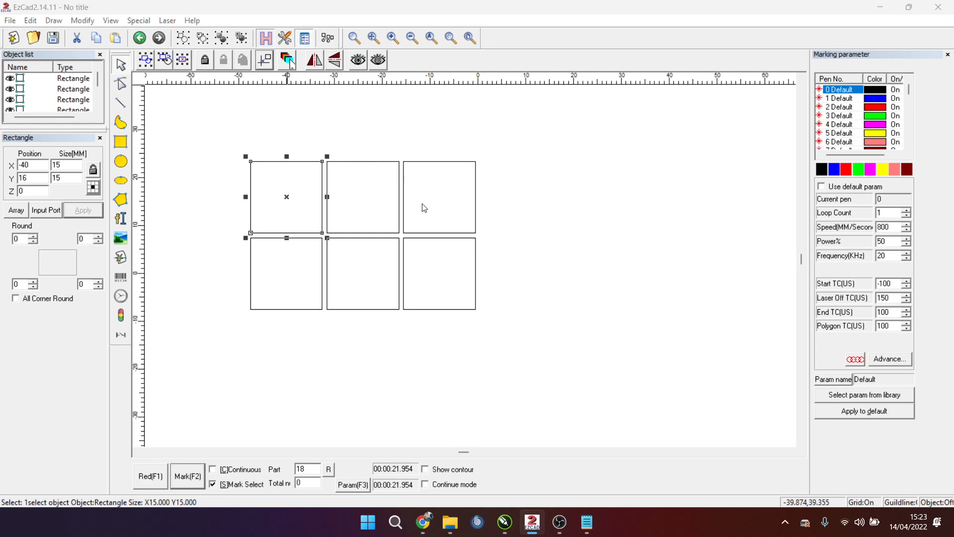
pyautogui.click(272, 39)
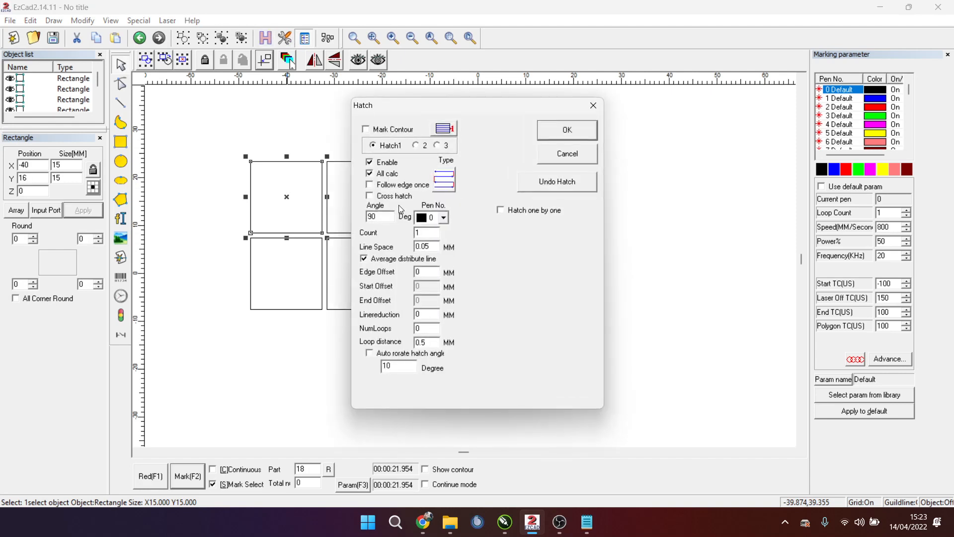
pyautogui.click(546, 138)
pyautogui.click(356, 160)
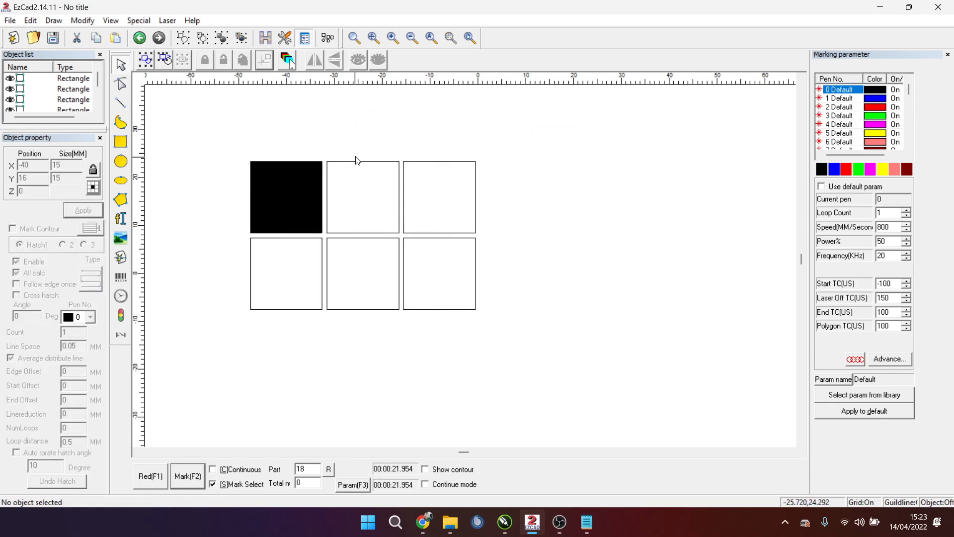
# Step: Hatch the upper-middle square with the connected line type at 90 degrees and 0.05 mm line space
pyautogui.click(355, 161)
pyautogui.click(264, 38)
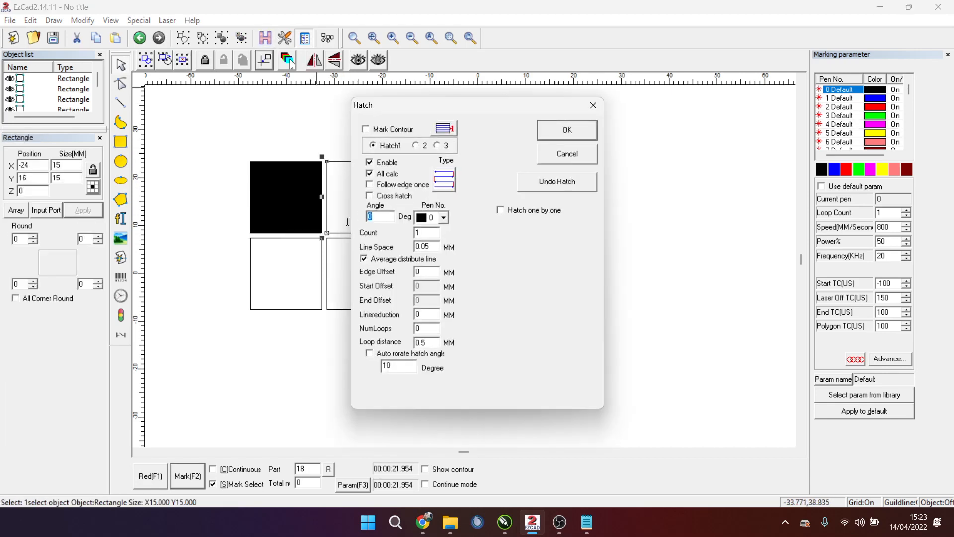
pyautogui.click(562, 138)
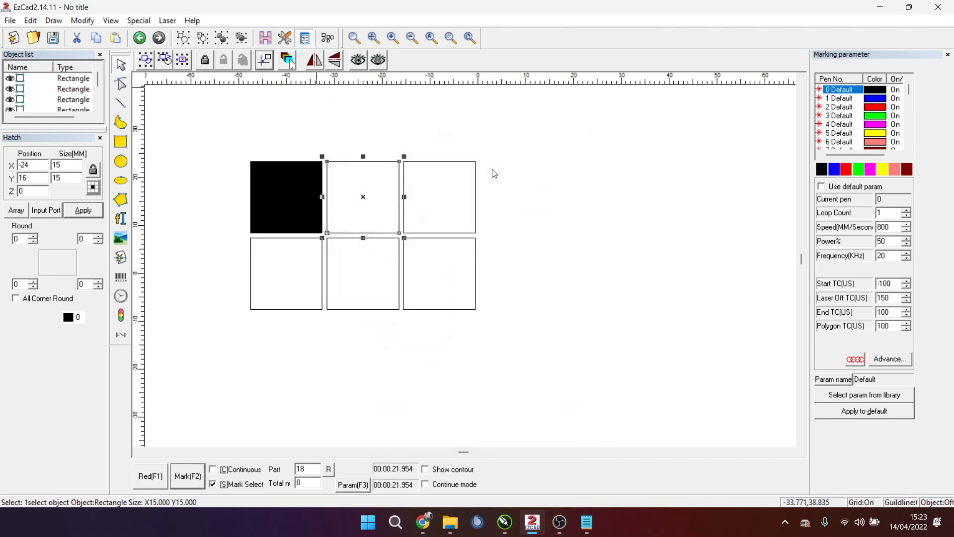
pyautogui.click(439, 162)
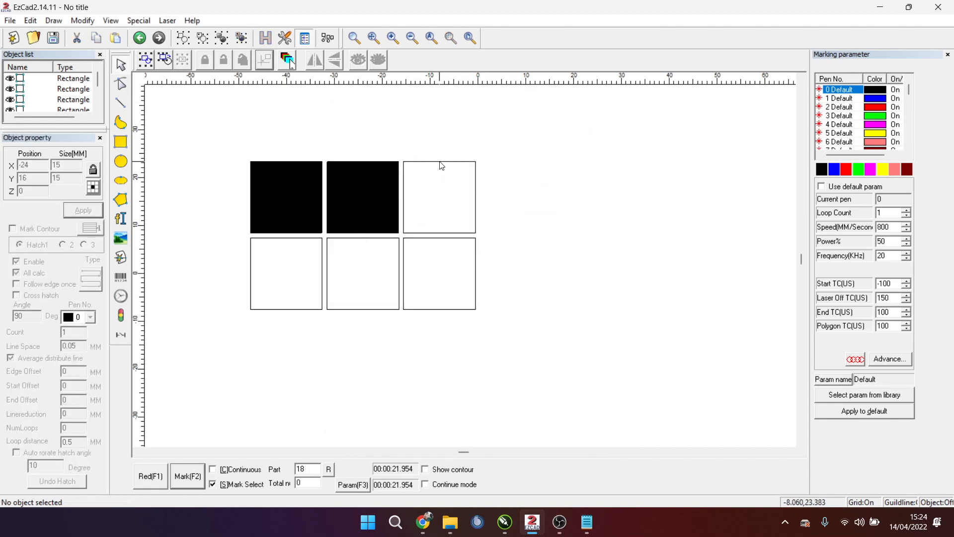
# Step: Hatch the upper-right square with the connected line type and Cross hatch at 0 degrees, 0.05 mm line space
pyautogui.click(442, 165)
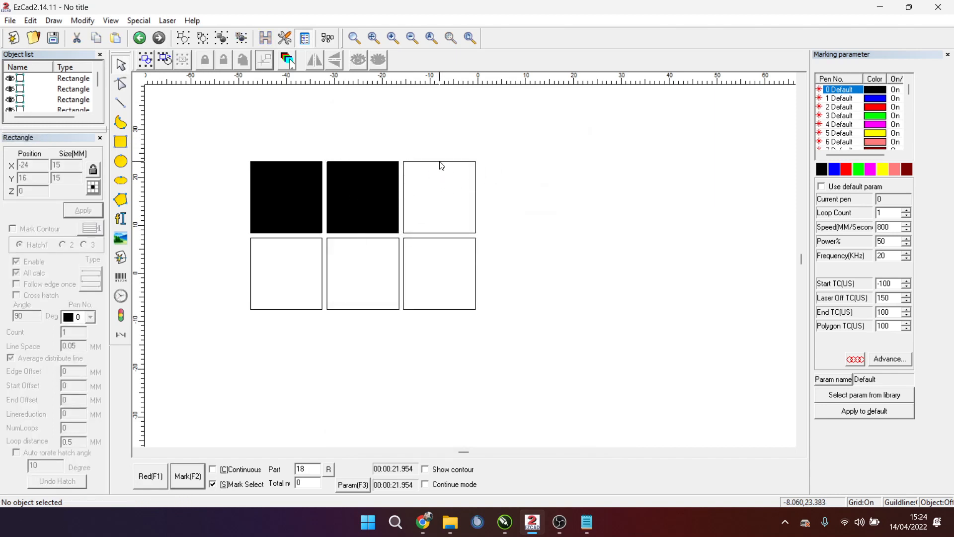
pyautogui.click(265, 40)
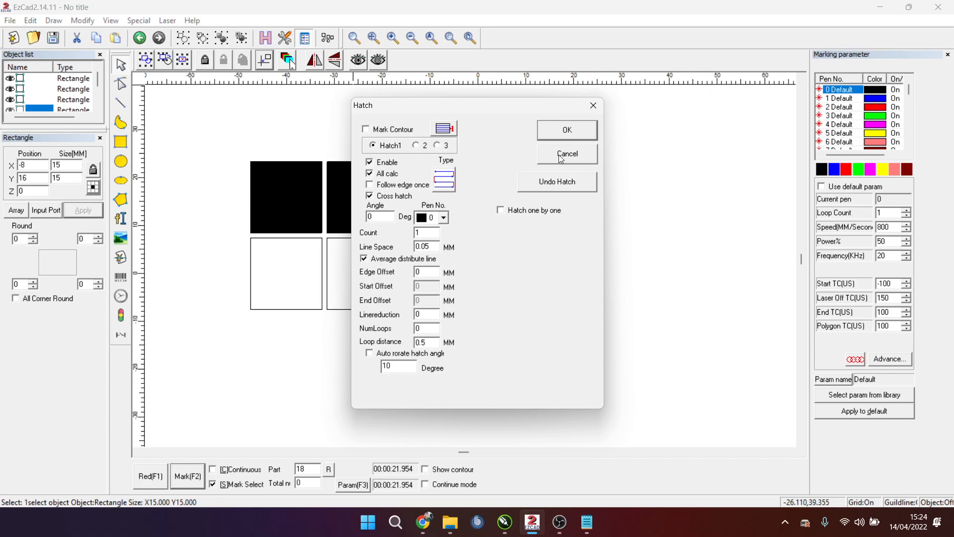
pyautogui.click(568, 130)
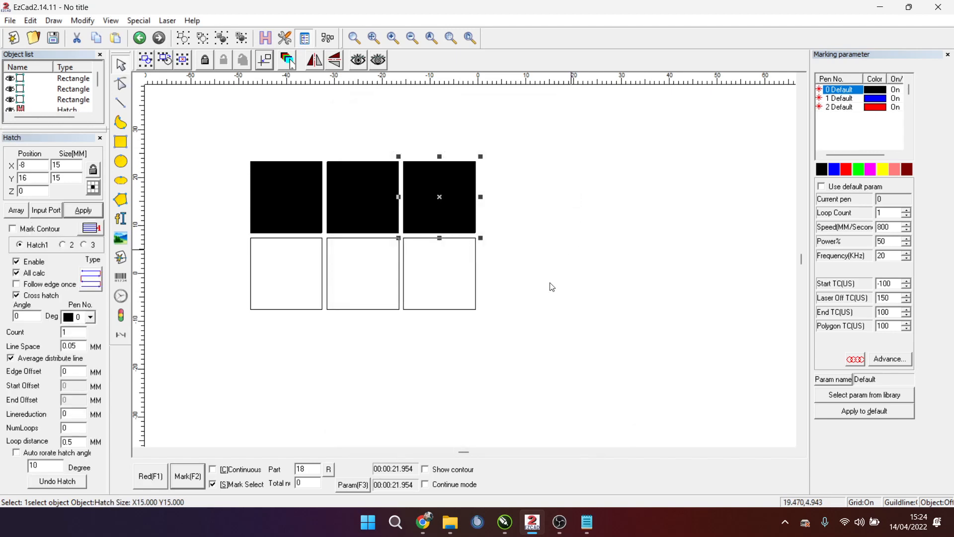
# Step: Hatch the lower-left square with the concentric ring type at 0.05 mm line space
pyautogui.click(316, 313)
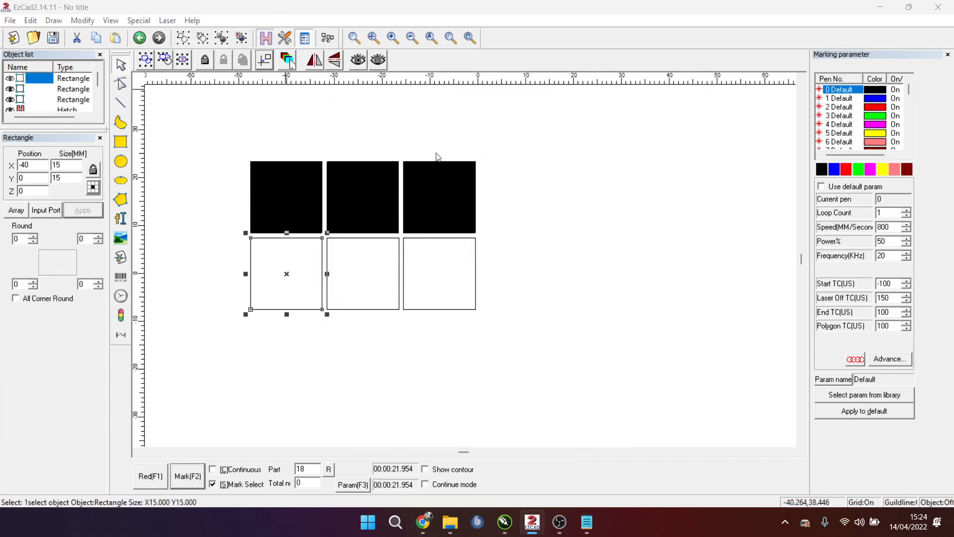
pyautogui.click(448, 178)
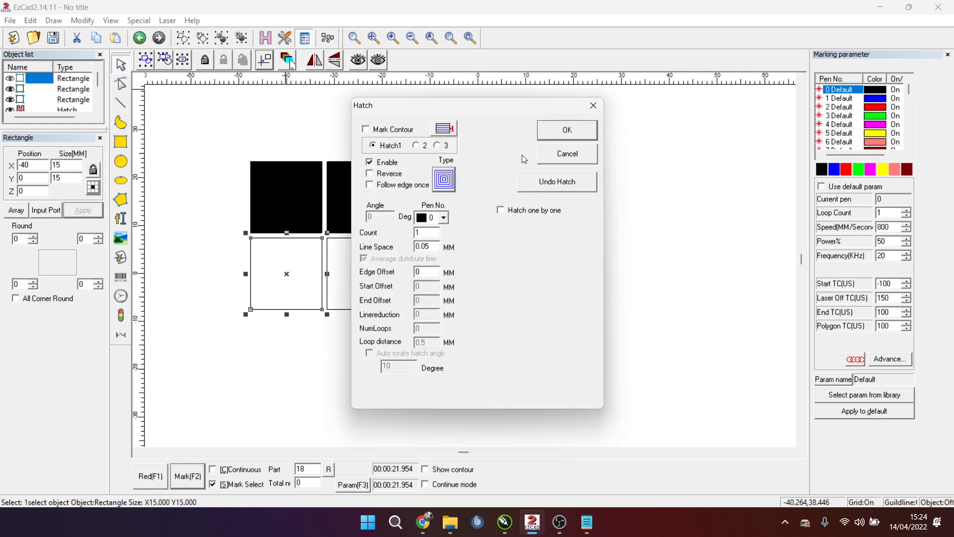
pyautogui.click(567, 131)
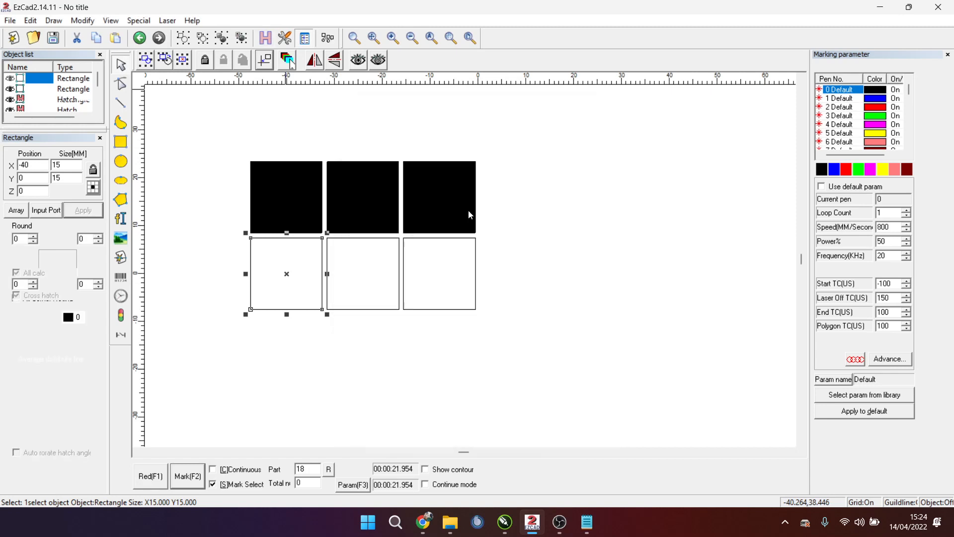
# Step: Hatch the lower-middle square with the concentric ring type at 0.05 mm line space and Reverse enabled
pyautogui.click(368, 309)
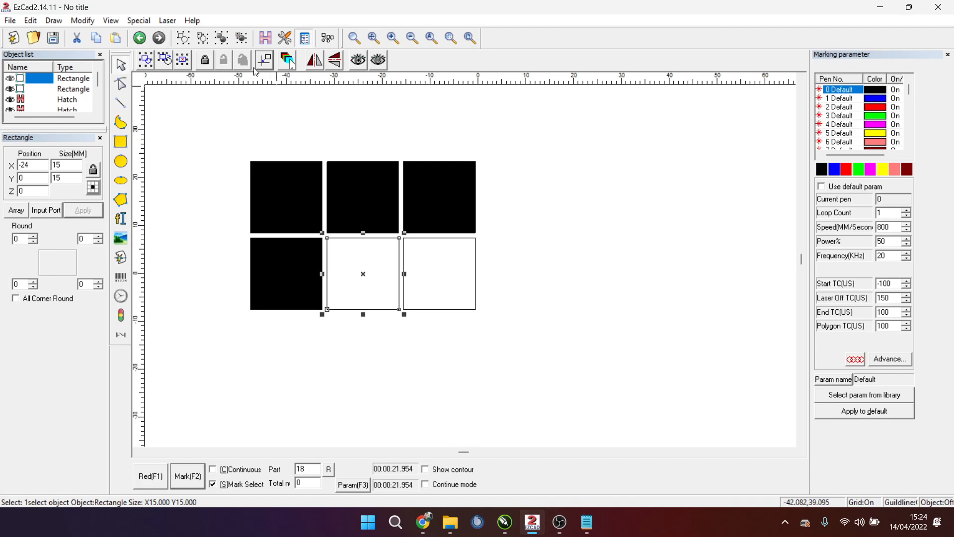
pyautogui.click(266, 38)
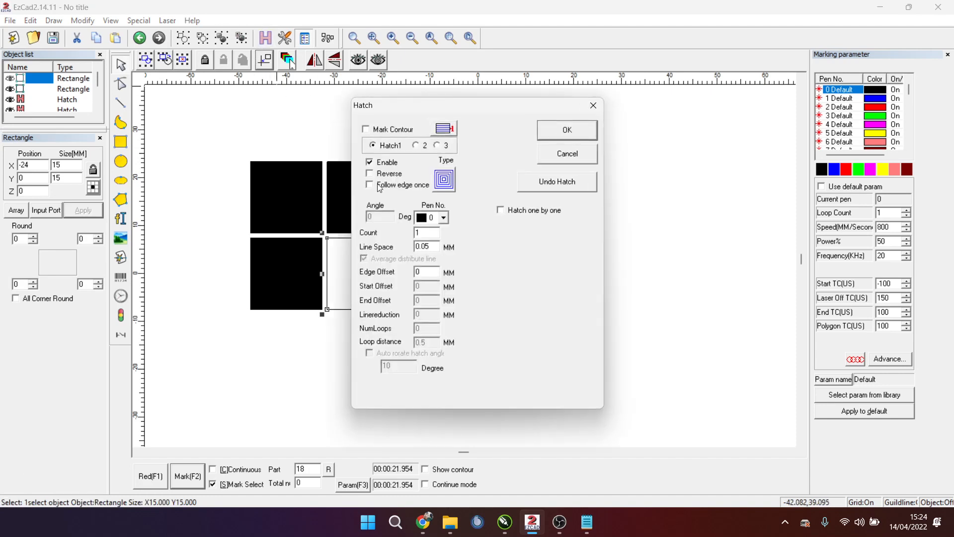
pyautogui.click(576, 139)
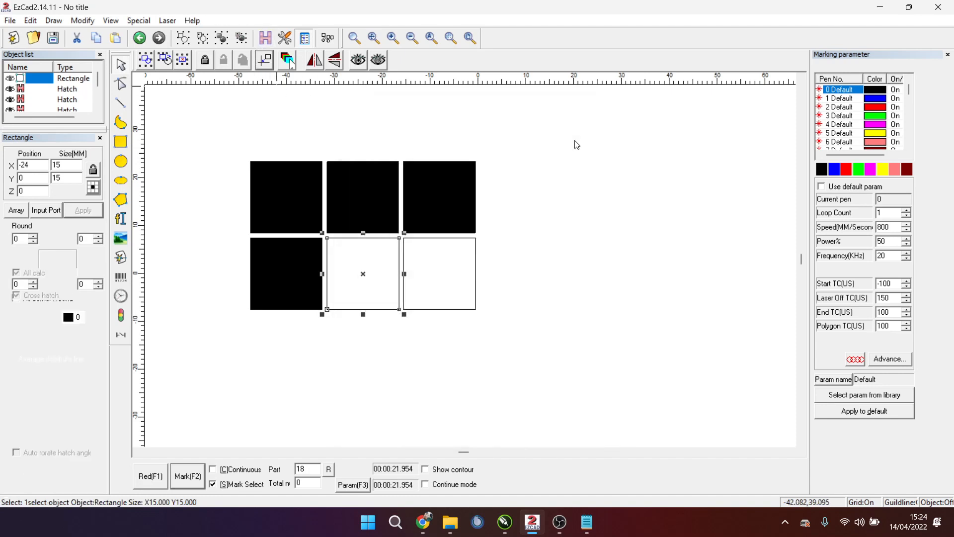
pyautogui.click(457, 319)
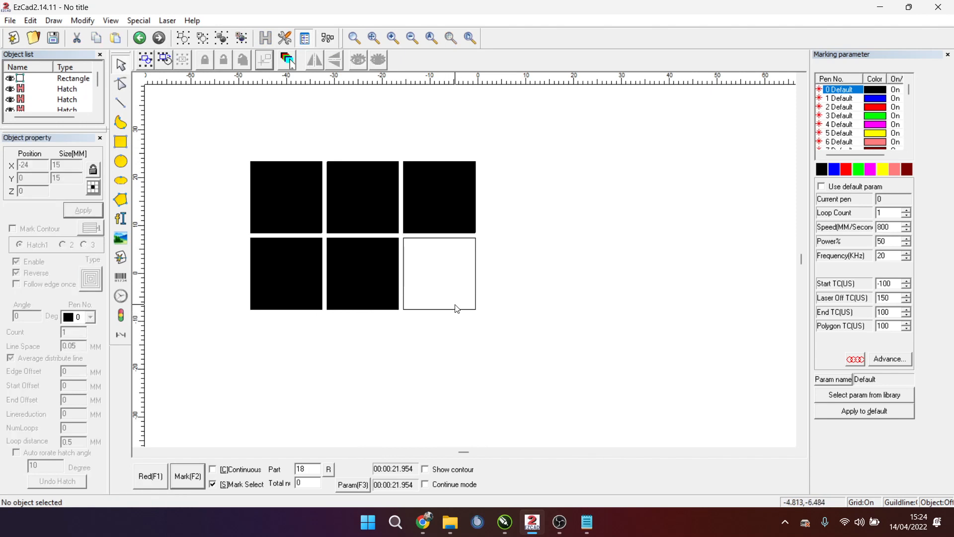
# Step: Hatch the lower-right square with the dashed serpentine line type and Cross hatch at 0 degrees, 0.05 mm line space
pyautogui.click(453, 309)
pyautogui.click(282, 39)
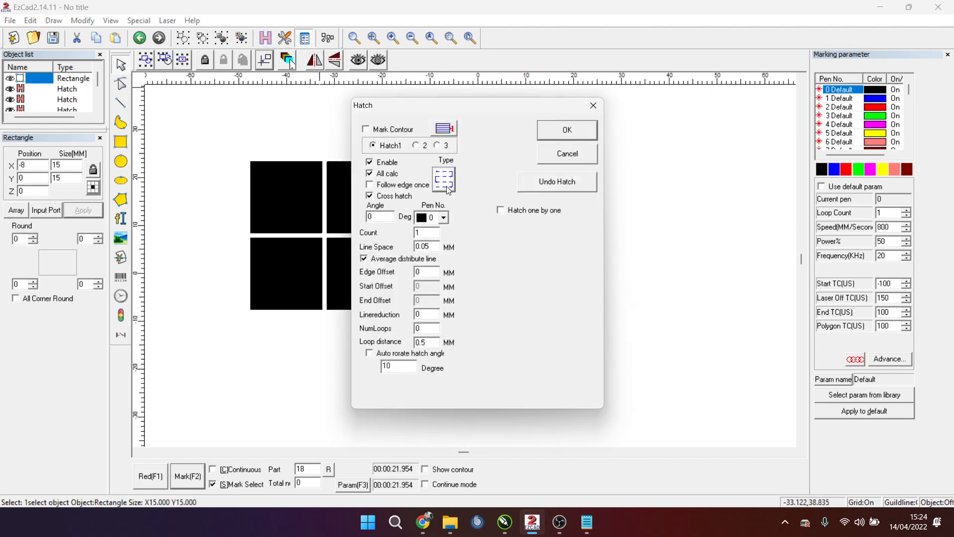
pyautogui.click(447, 186)
pyautogui.click(448, 187)
pyautogui.click(448, 187)
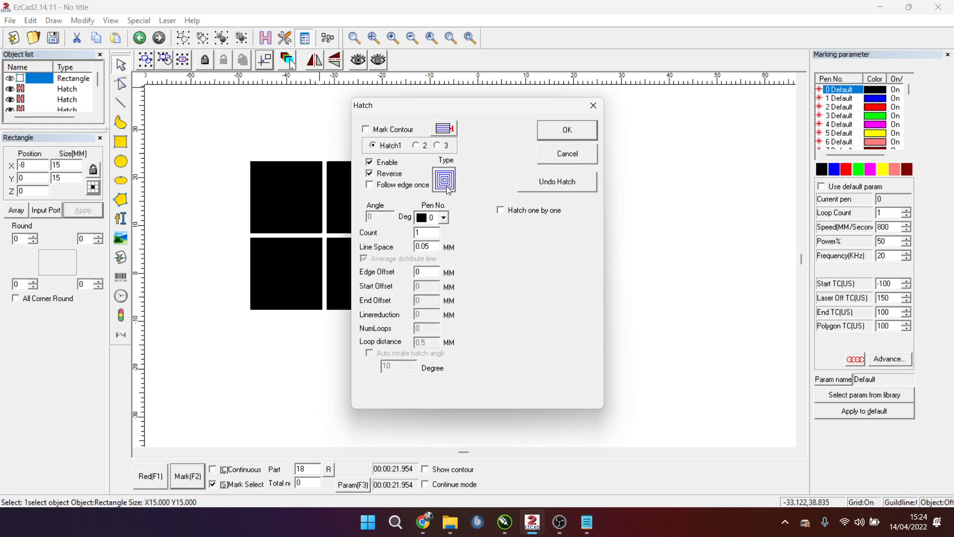
pyautogui.click(448, 186)
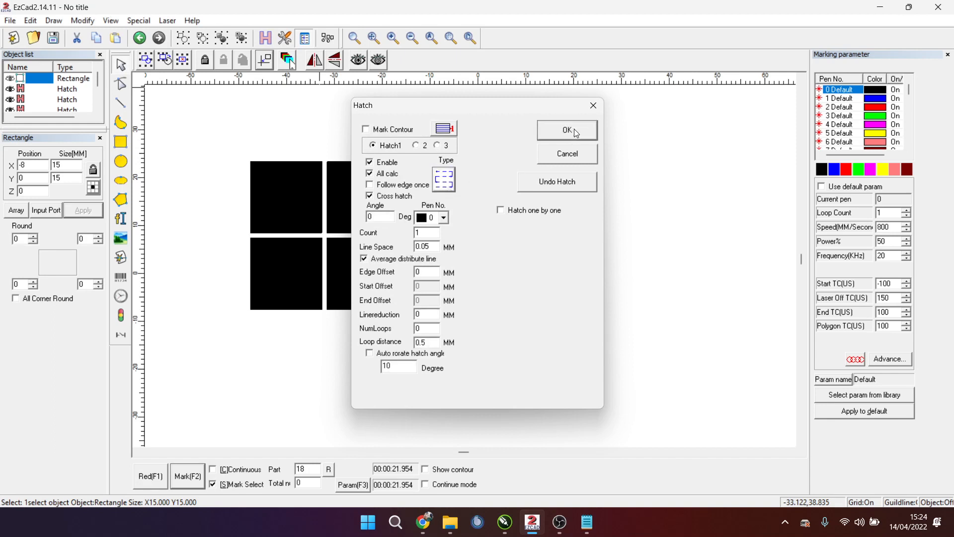
pyautogui.click(574, 129)
pyautogui.scroll(5, 462, 284)
pyautogui.scroll(4, 394, 289)
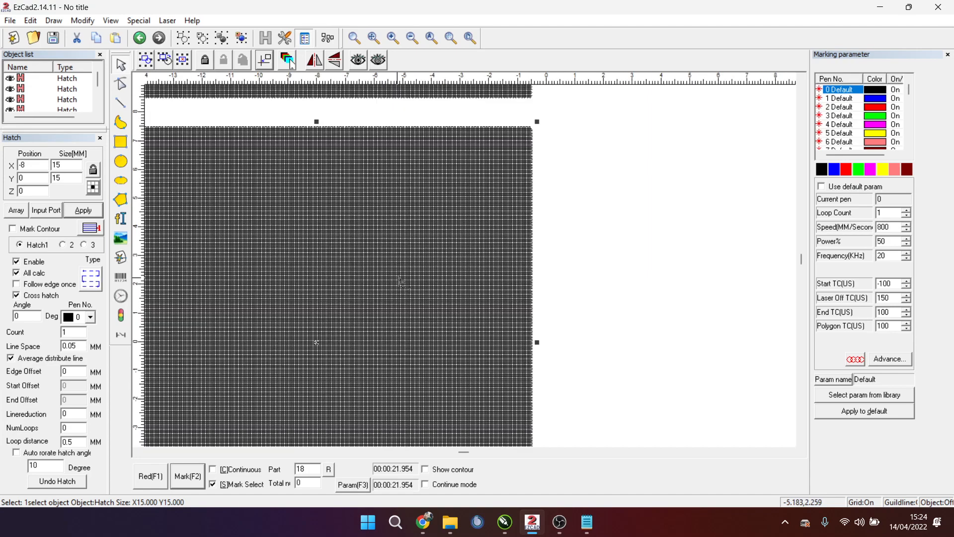
# Step: Turn off Cross hatch for the lower-right square and apply the change to its hatch
pyautogui.click(42, 296)
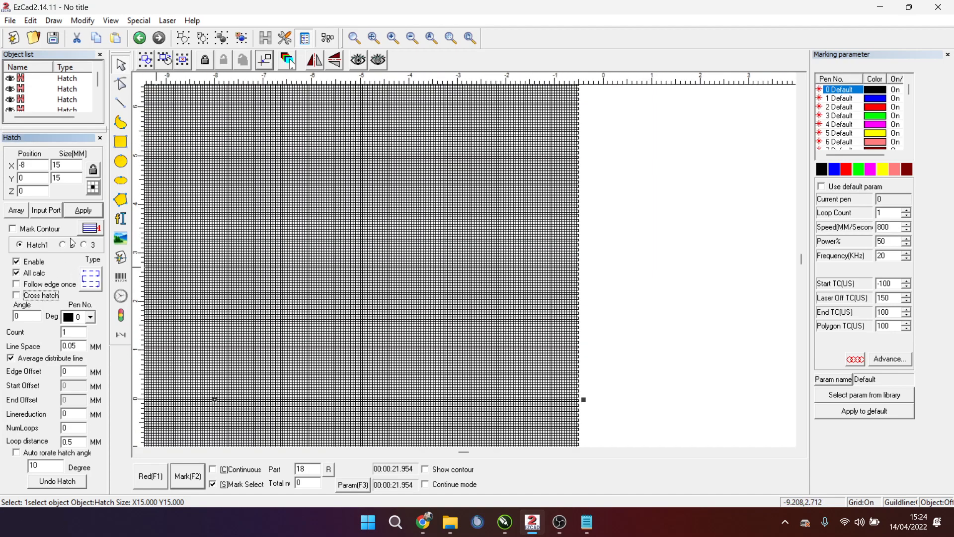
pyautogui.click(83, 210)
pyautogui.scroll(2, 548, 291)
pyautogui.scroll(-1, 580, 301)
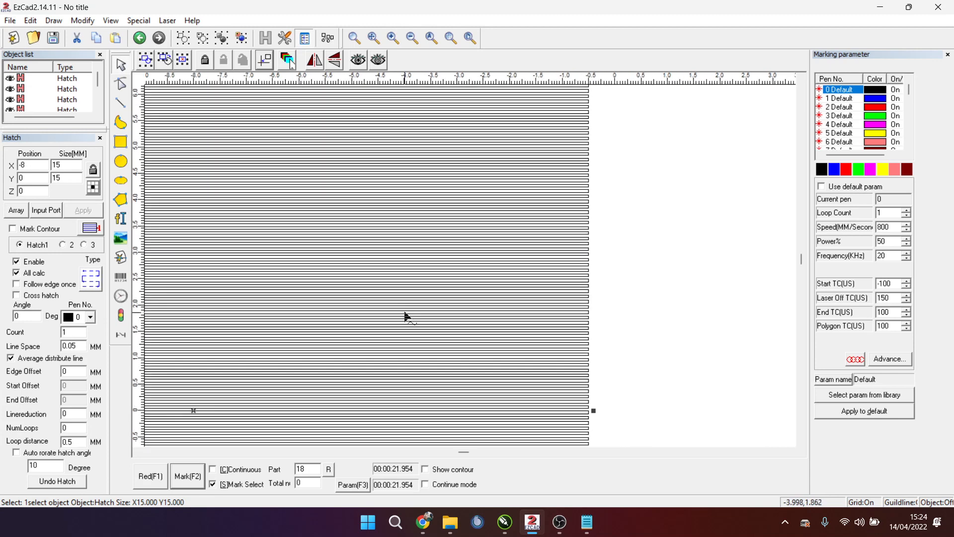
pyautogui.scroll(-3, 413, 315)
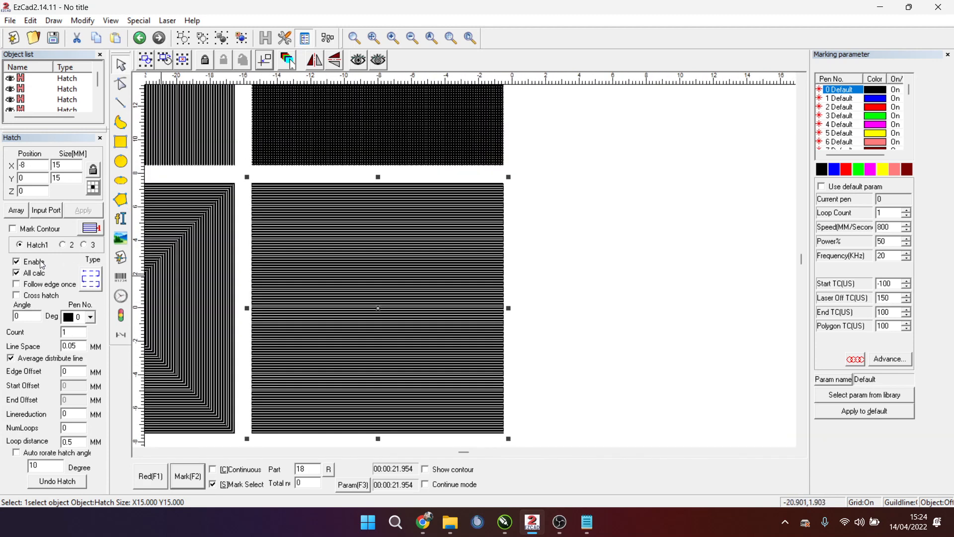
# Step: Change the lower-right square's hatch to the zigzag line type, apply it and deselect the square
pyautogui.click(91, 287)
pyautogui.click(92, 288)
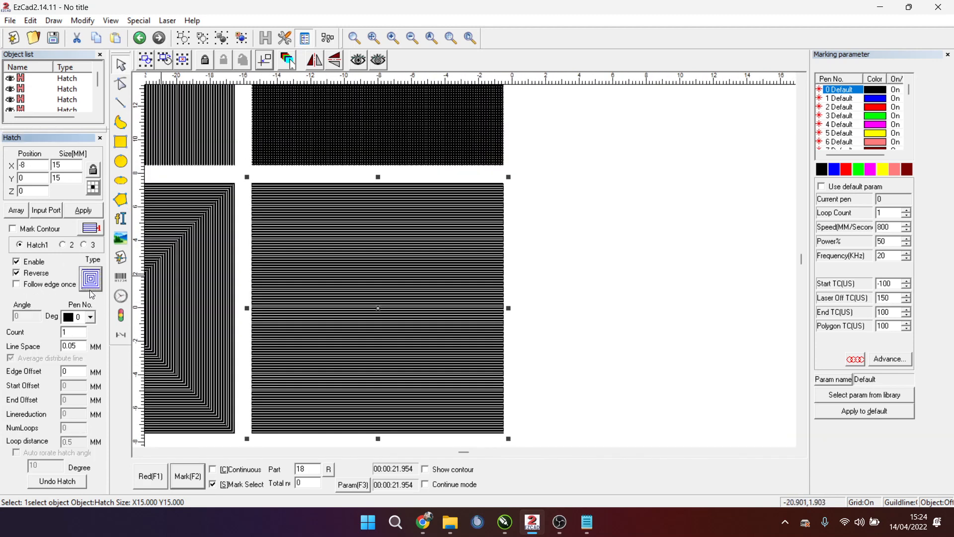
pyautogui.click(92, 289)
pyautogui.click(92, 290)
pyautogui.click(92, 290)
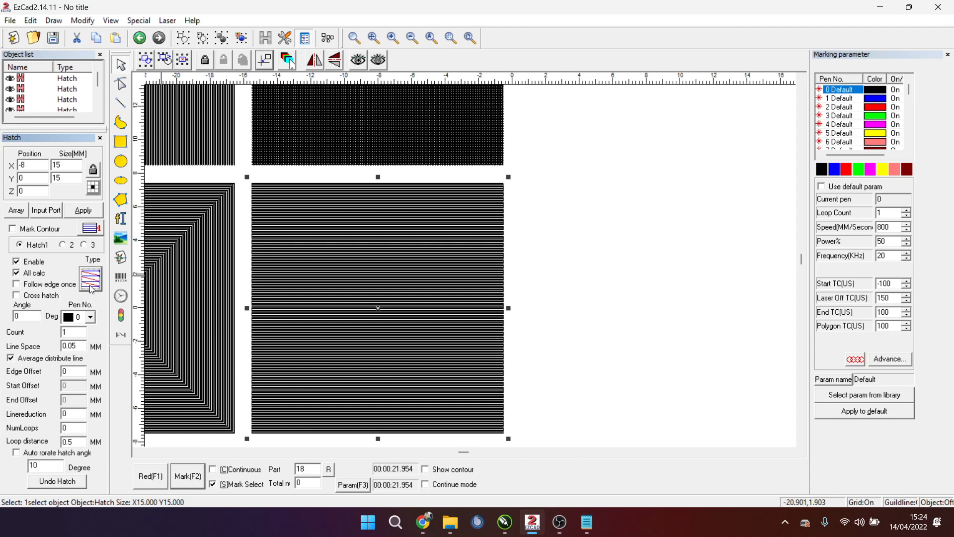
pyautogui.click(83, 210)
pyautogui.click(540, 277)
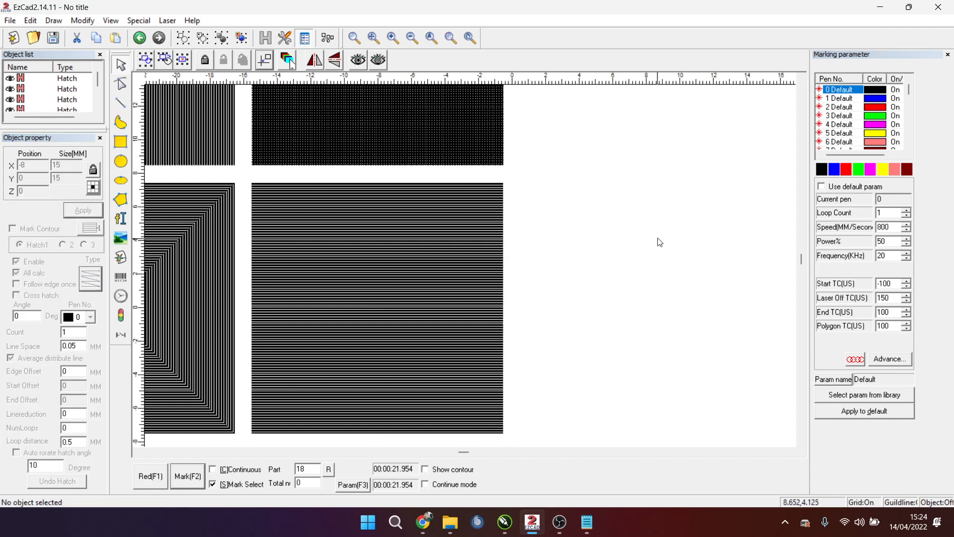
# Step: Set the marking speed to 100 mm/s and the power to 70% for pen 0
pyautogui.scroll(3, 492, 300)
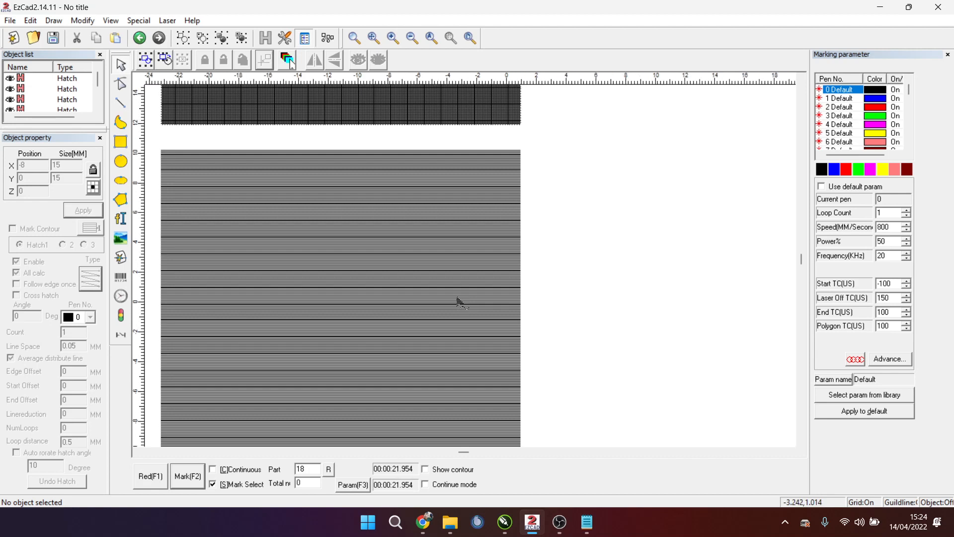
pyautogui.scroll(-4, 459, 302)
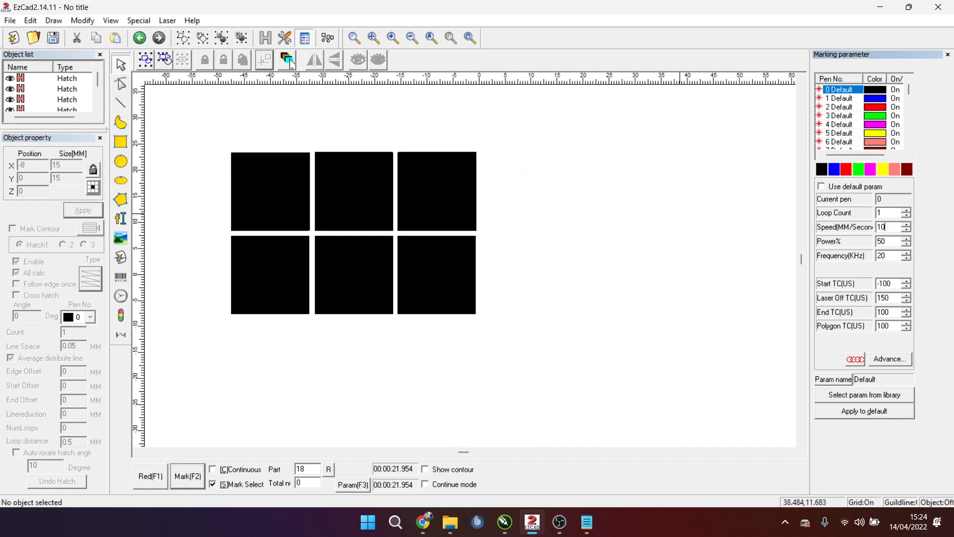
pyautogui.write('070')
pyautogui.press('Tab')
# Step: Select all six hatched squares and preview their marking area with the red light, then stop the preview
pyautogui.moveTo(605, 332)
pyautogui.mouseDown()
pyautogui.moveTo(140, 171)
pyautogui.moveTo(141, 104)
pyautogui.mouseUp()
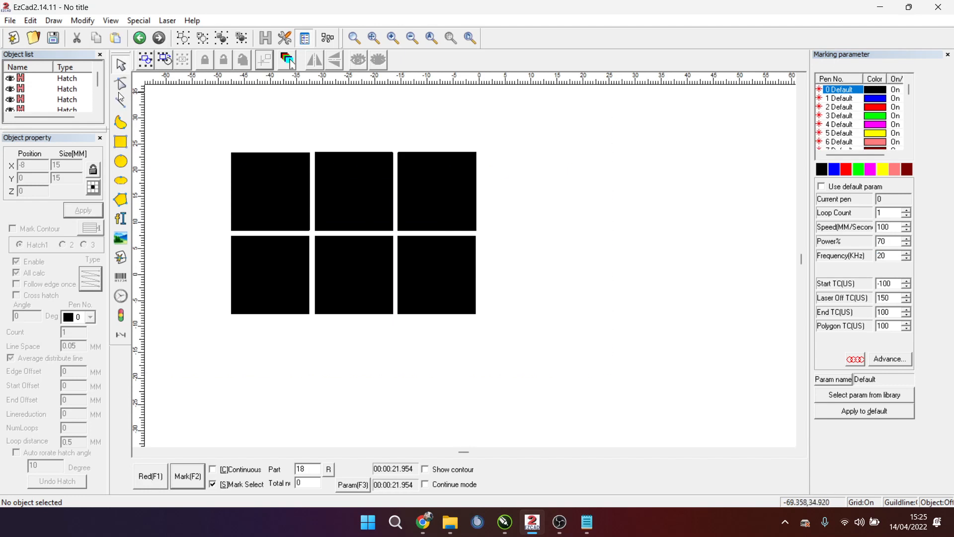
pyautogui.press('F1')
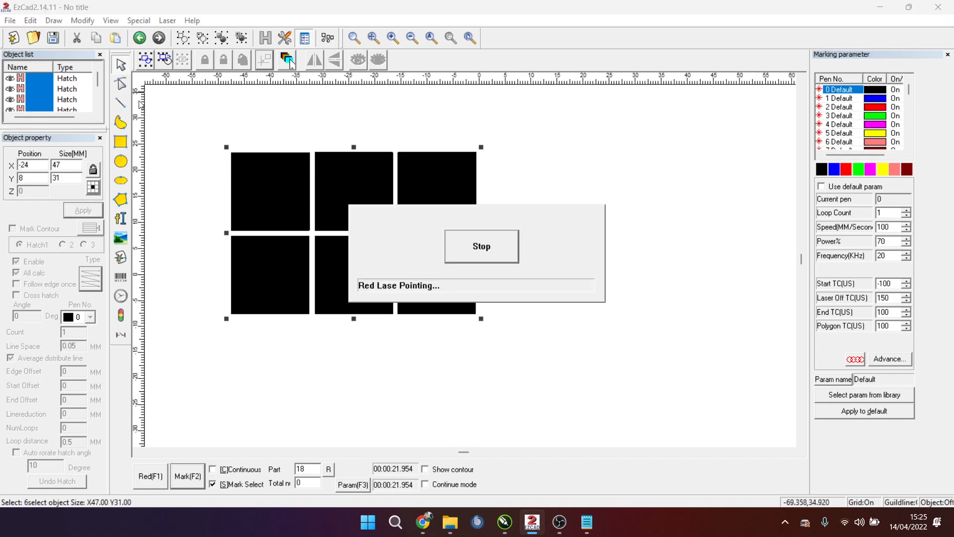
pyautogui.press('Escape')
# Step: Enlarge the six selected squares together to about 58.7 x 38.7 mm and check the new area with the red light preview
pyautogui.moveTo(224, 122); pyautogui.dragTo(598, 396)
pyautogui.moveTo(483, 320); pyautogui.dragTo(617, 356)
pyautogui.press('F1')
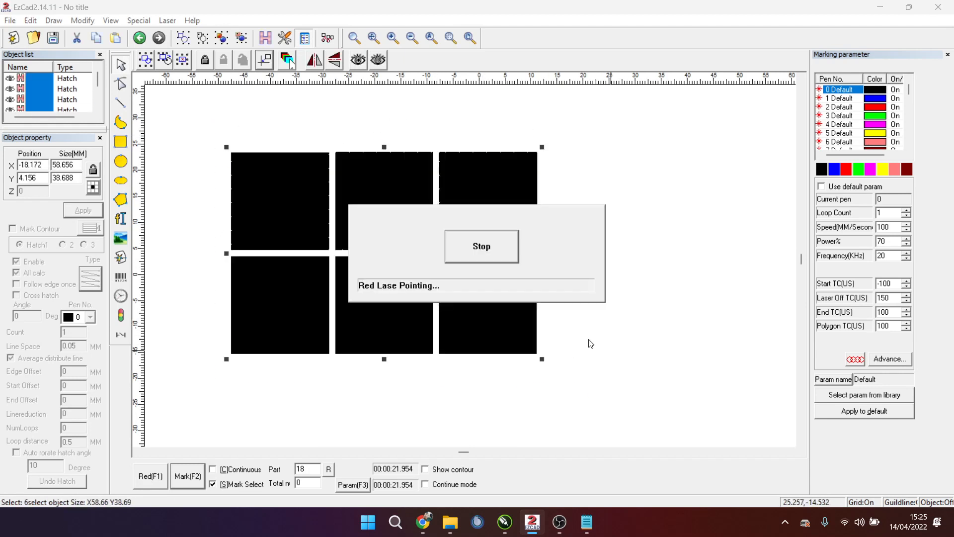
pyautogui.click(560, 312)
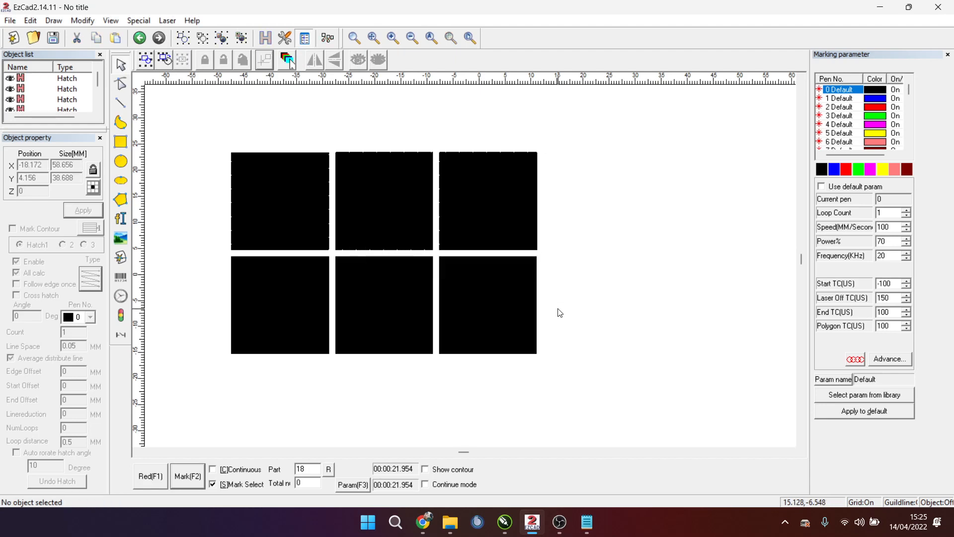